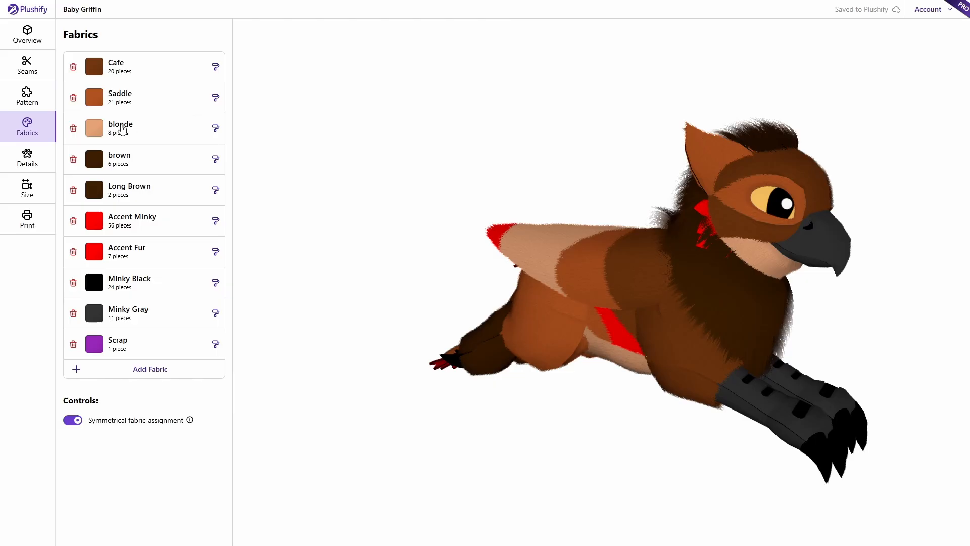
# - Review the griffin's seam layout and pattern piece list in Plushify
pyautogui.click(28, 71)
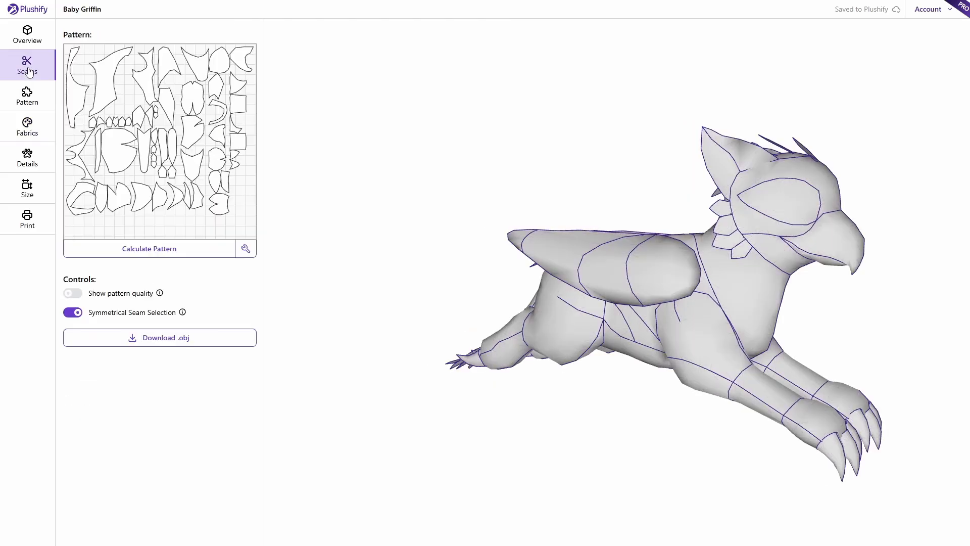
pyautogui.moveTo(475, 185); pyautogui.dragTo(407, 201)
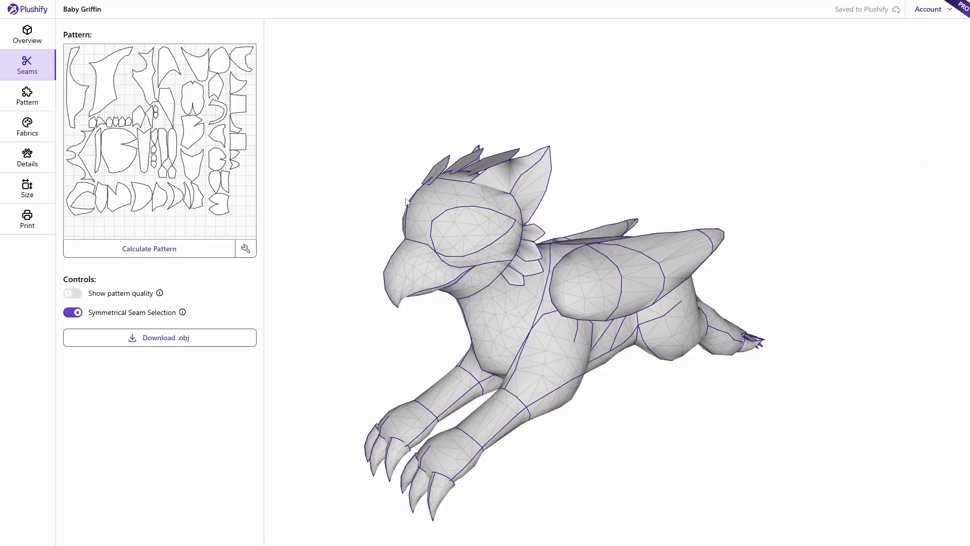
pyautogui.click(21, 101)
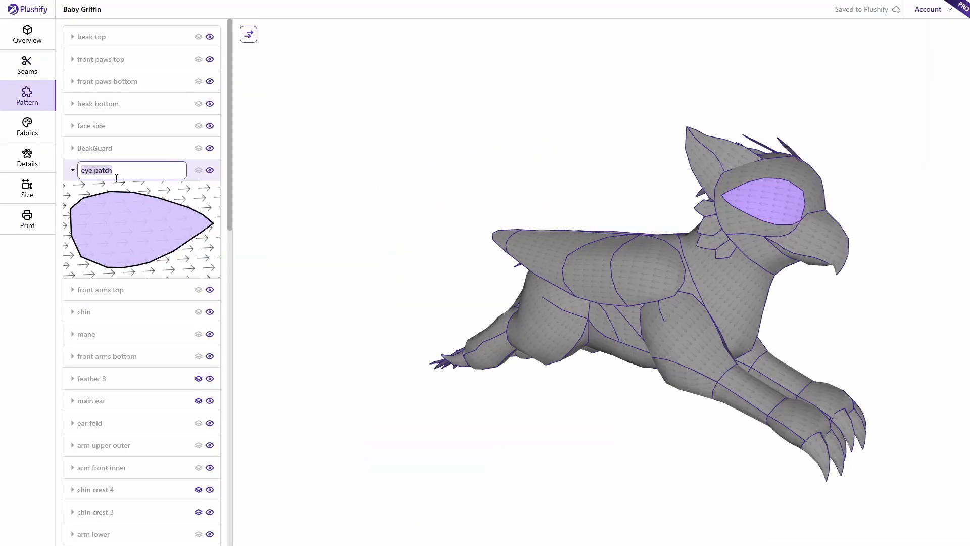
pyautogui.click(409, 182)
# - Look through the griffin's fabrics, detail images, size and printable pattern pages
pyautogui.click(22, 134)
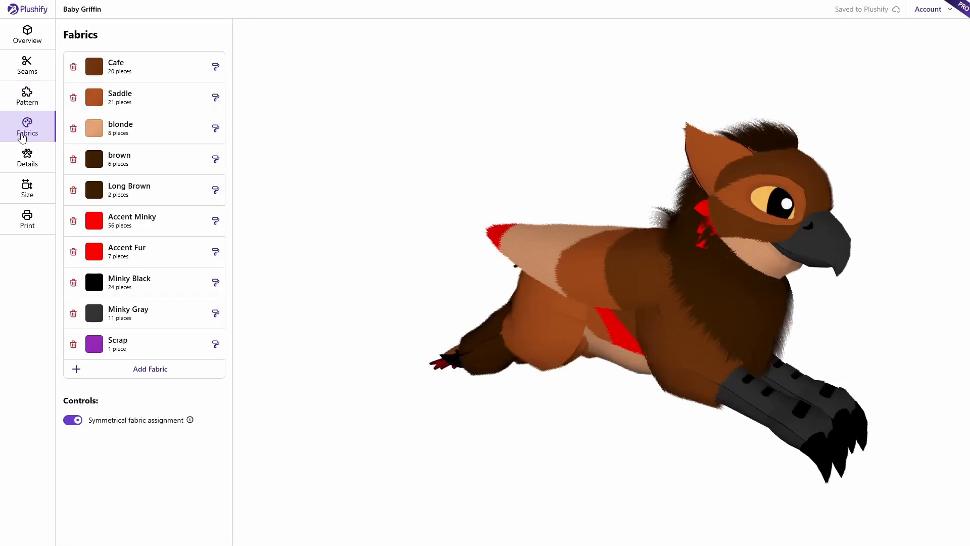
pyautogui.click(37, 162)
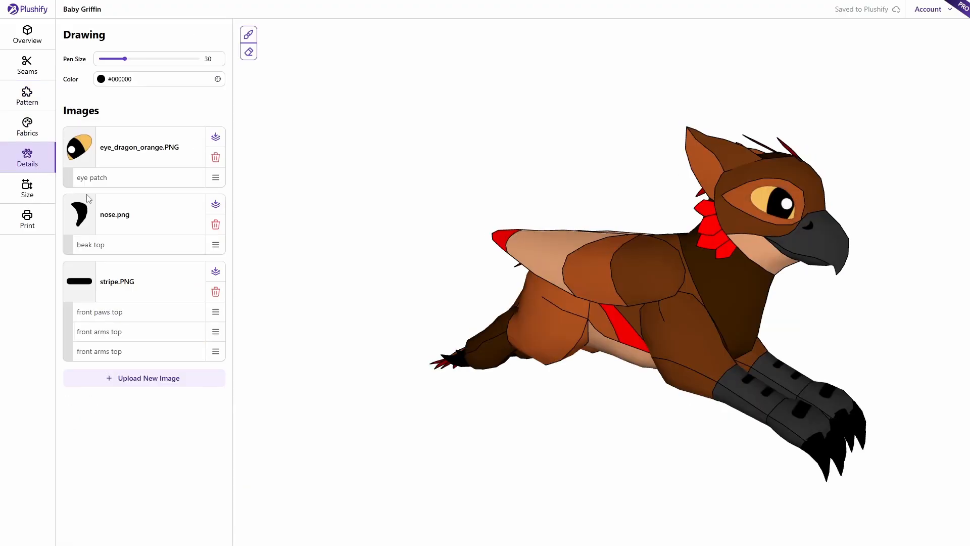
pyautogui.click(23, 198)
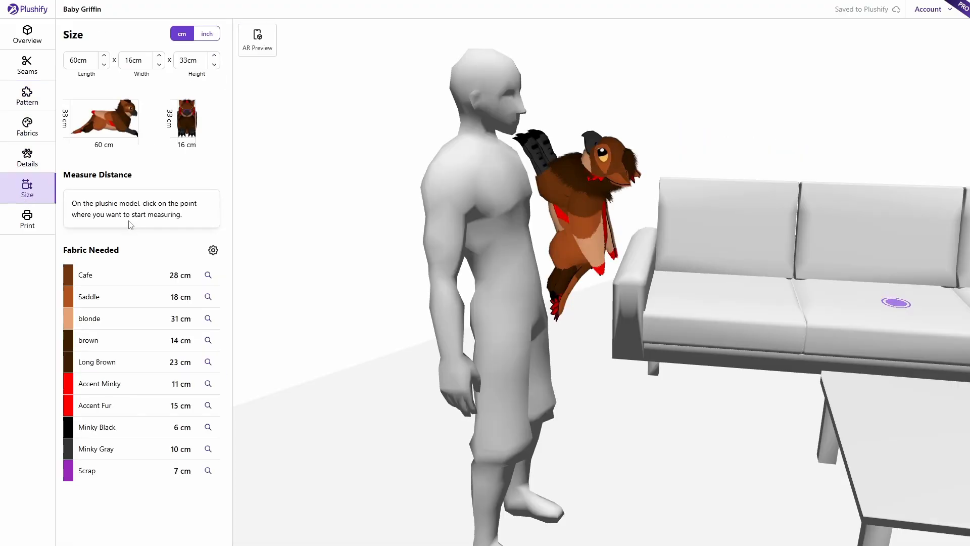
pyautogui.click(25, 227)
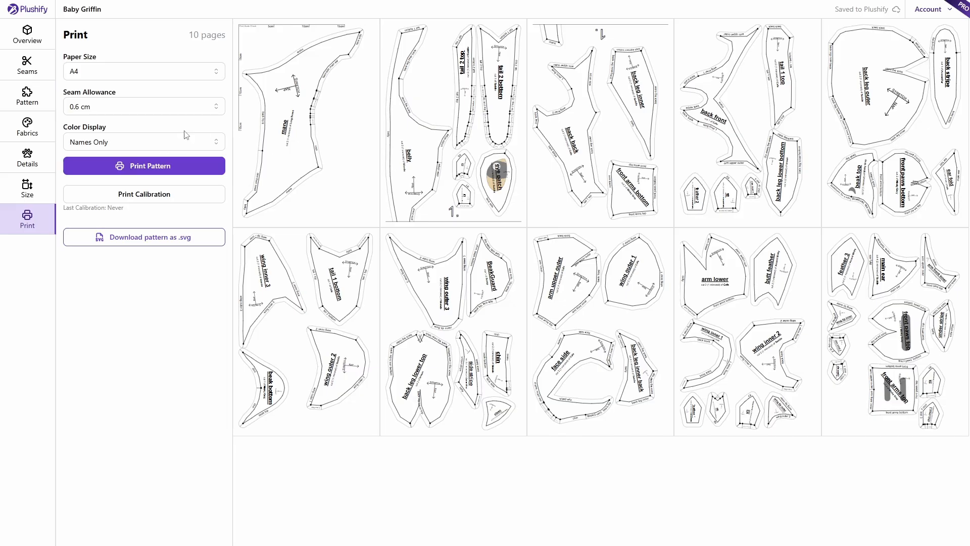
pyautogui.click(35, 132)
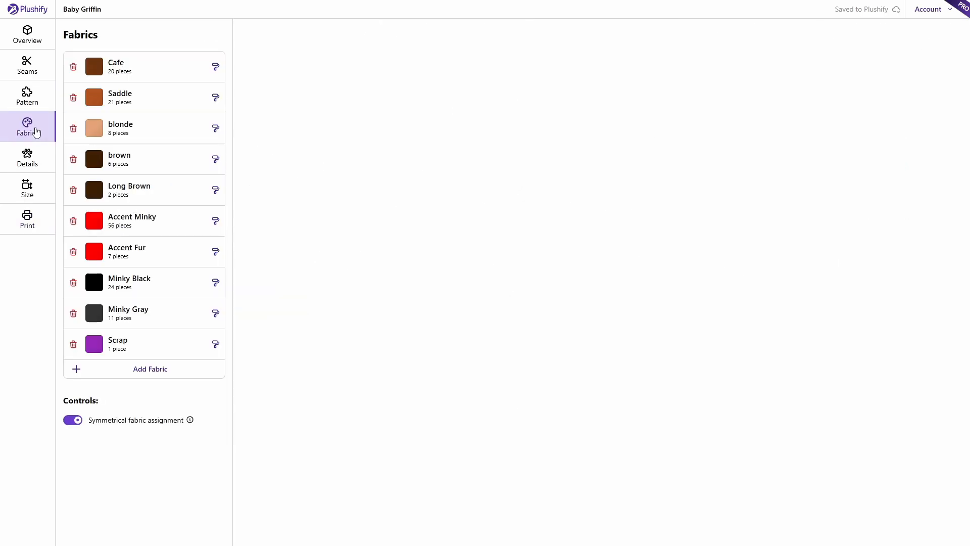
pyautogui.click(29, 160)
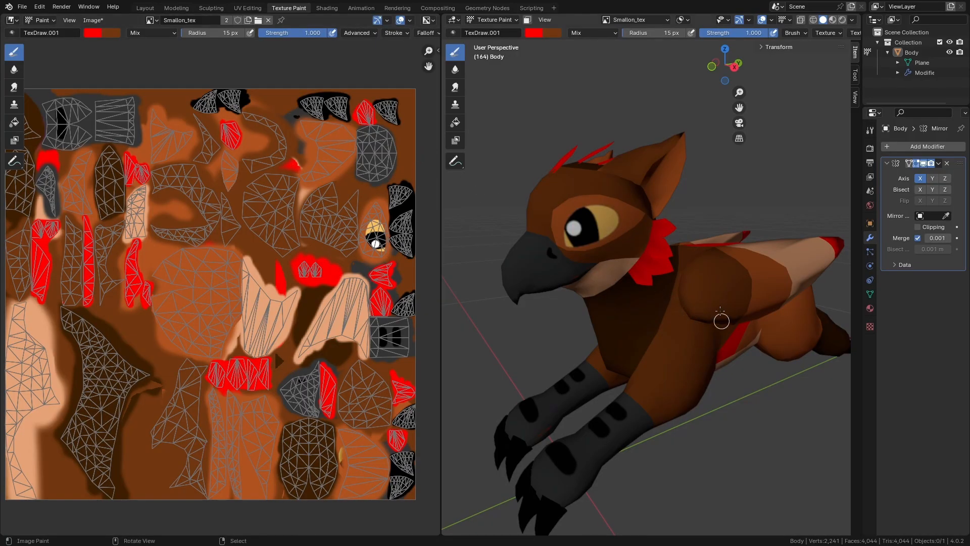
# - Put the gryphon's Body mesh into Edit Mode in Blender's viewport
pyautogui.moveTo(738, 389); pyautogui.dragTo(652, 403, button='middle')
pyautogui.press('Tab')
pyautogui.keyDown('shift'); pyautogui.moveTo(745, 426); pyautogui.dragTo(718, 422, button='middle'); pyautogui.keyUp('shift')
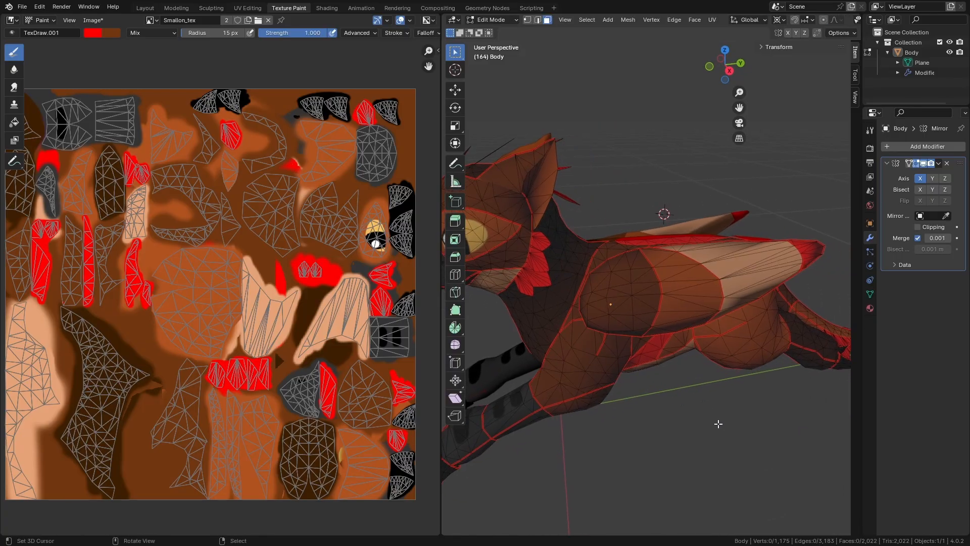
pyautogui.moveTo(709, 388); pyautogui.dragTo(756, 381, button='middle')
# - Zoom in on the gryphon's head and switch to Texture Paint mode
pyautogui.scroll(2, 720, 336)
pyautogui.moveTo(720, 336); pyautogui.dragTo(732, 335, button='middle')
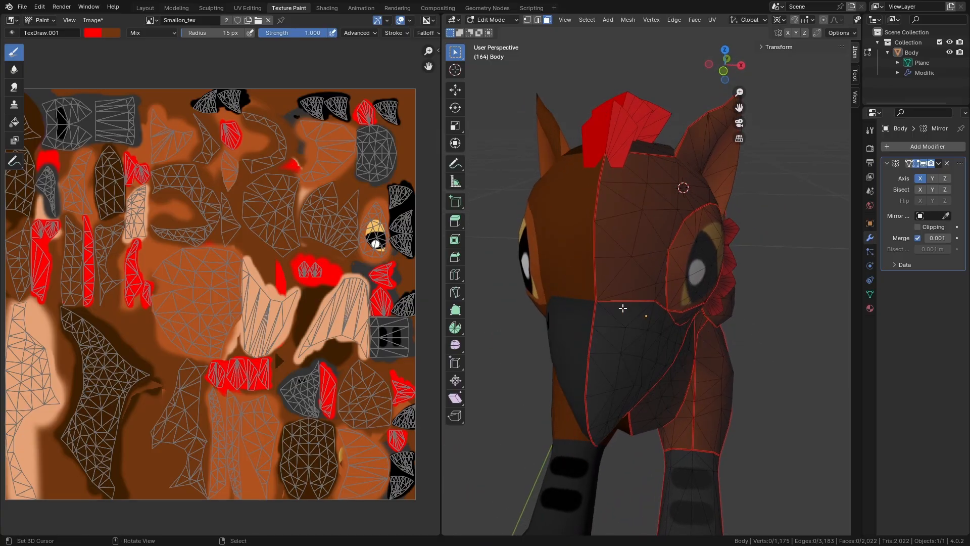
pyautogui.moveTo(721, 297)
pyautogui.mouseDown(button='middle')
pyautogui.moveTo(687, 288)
pyautogui.moveTo(718, 291)
pyautogui.mouseUp(button='middle')
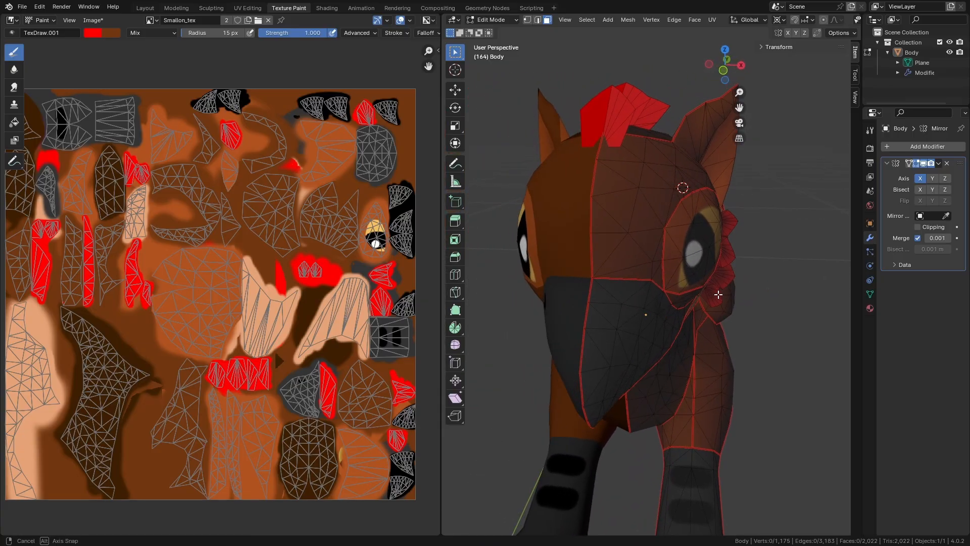
pyautogui.click(504, 19)
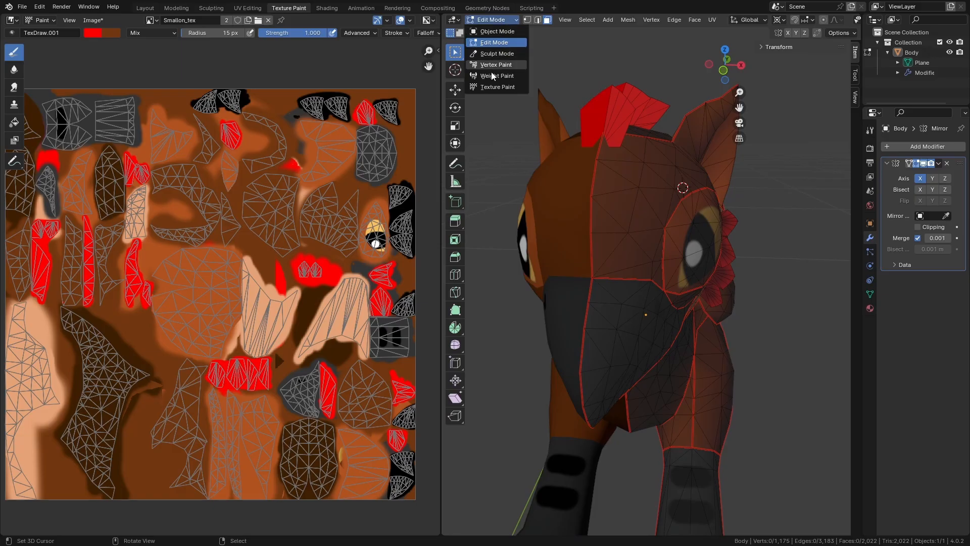
pyautogui.click(493, 86)
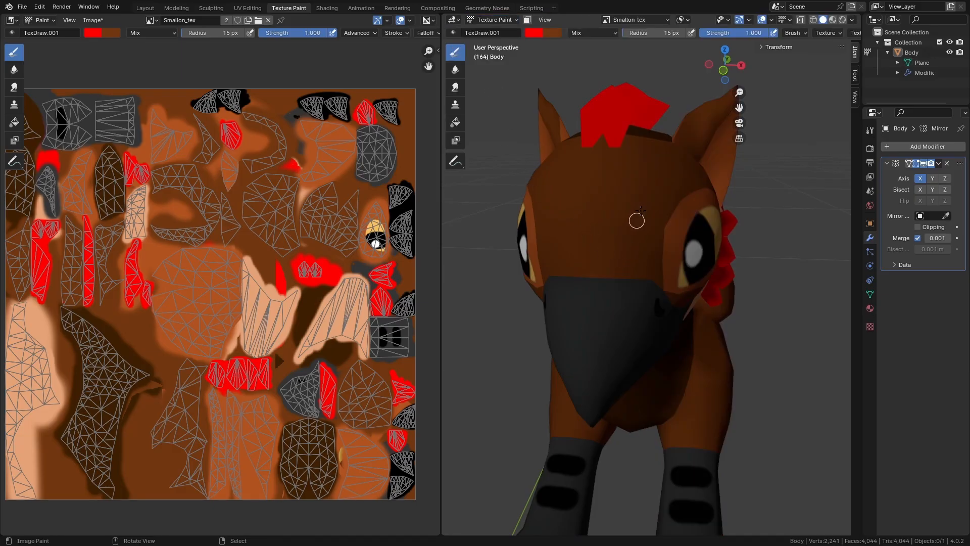
# - Paint red eyebrow strokes on the forehead in the 3D view and UV texture
pyautogui.moveTo(643, 183)
pyautogui.mouseDown()
pyautogui.moveTo(645, 195)
pyautogui.moveTo(621, 206)
pyautogui.moveTo(645, 214)
pyautogui.moveTo(609, 208)
pyautogui.moveTo(610, 195)
pyautogui.moveTo(614, 231)
pyautogui.mouseUp()
pyautogui.moveTo(590, 260)
pyautogui.mouseDown(button='middle')
pyautogui.moveTo(565, 268)
pyautogui.moveTo(577, 270)
pyautogui.mouseUp(button='middle')
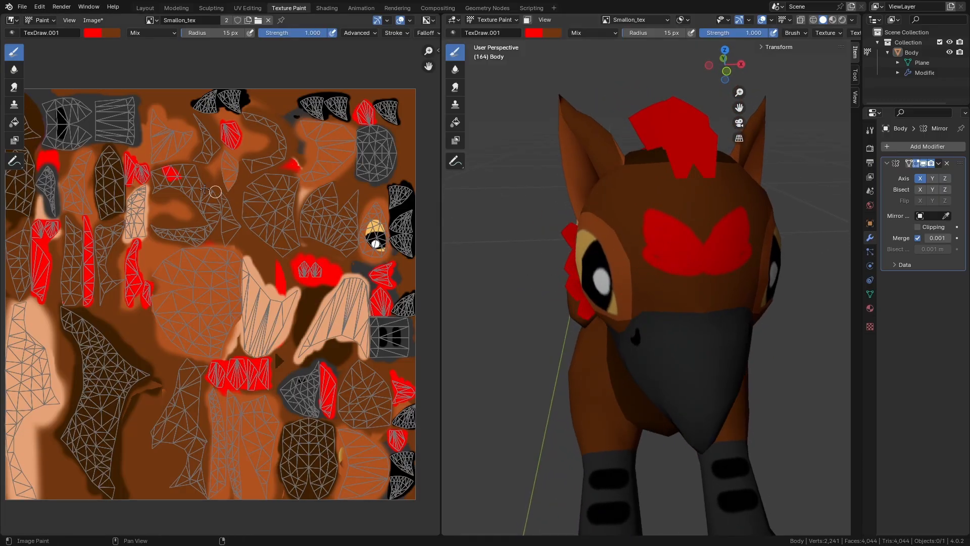
pyautogui.scroll(4, 153, 163)
pyautogui.moveTo(155, 164); pyautogui.dragTo(313, 337, button='middle')
pyautogui.scroll(2, 298, 236)
pyautogui.moveTo(311, 234)
pyautogui.mouseDown()
pyautogui.moveTo(328, 210)
pyautogui.moveTo(310, 234)
pyautogui.moveTo(325, 219)
pyautogui.mouseUp()
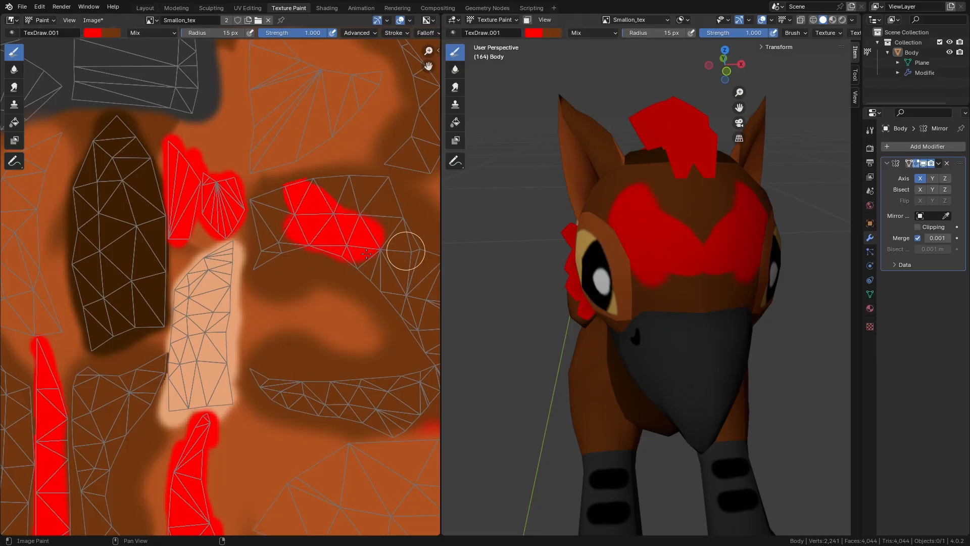
# - Undo the red stroke and zoom out to show the whole griffin and texture
pyautogui.hotkey('ctrl', 'z')
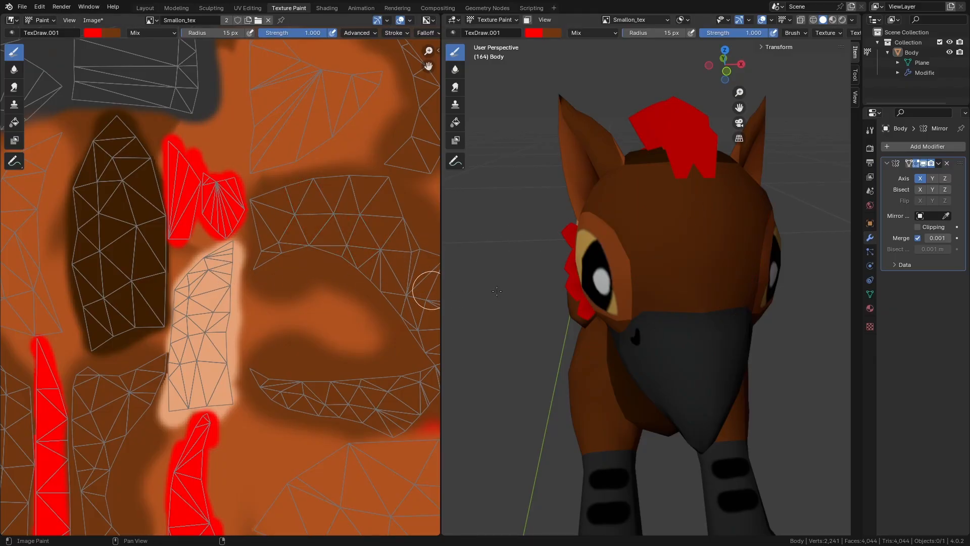
pyautogui.scroll(-4, 732, 282)
pyautogui.moveTo(732, 282); pyautogui.dragTo(684, 335, button='middle')
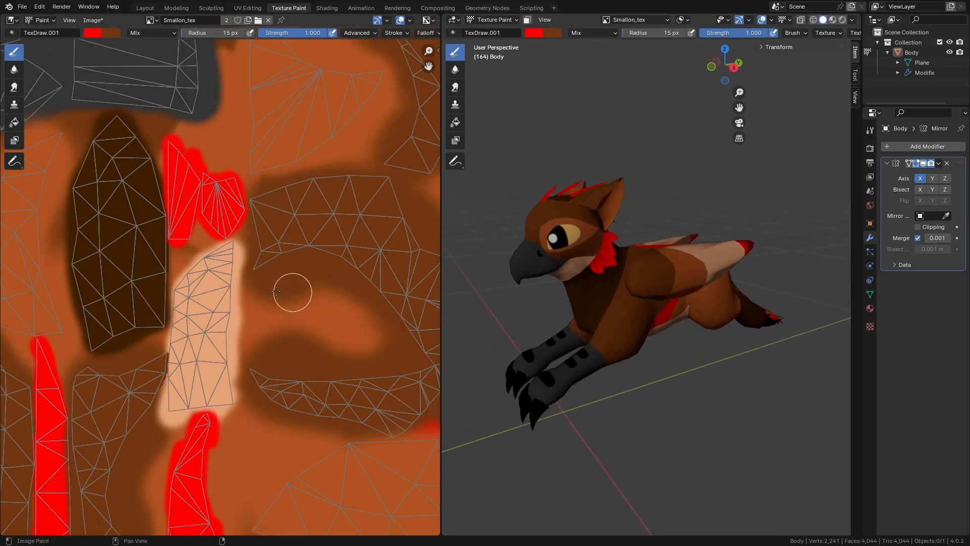
pyautogui.scroll(-5, 292, 288)
pyautogui.moveTo(305, 354); pyautogui.dragTo(238, 263, button='middle')
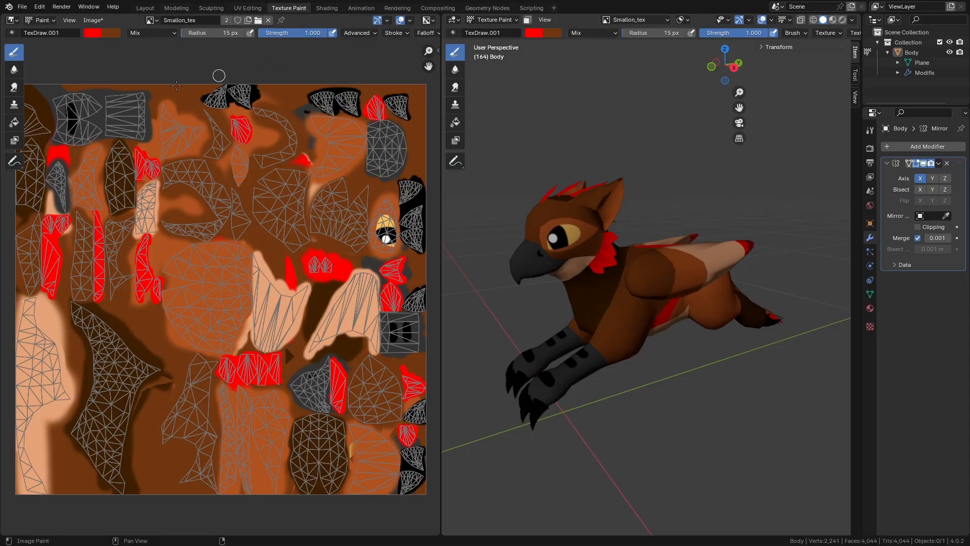
# - Save the painted texture as gryphon_texture.png in D:\youtube_textures
pyautogui.click(95, 21)
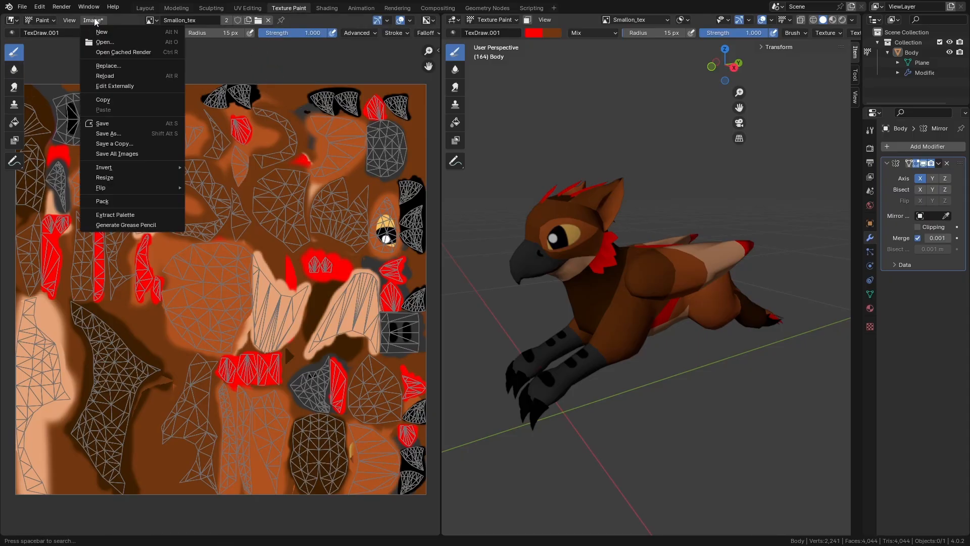
pyautogui.click(116, 136)
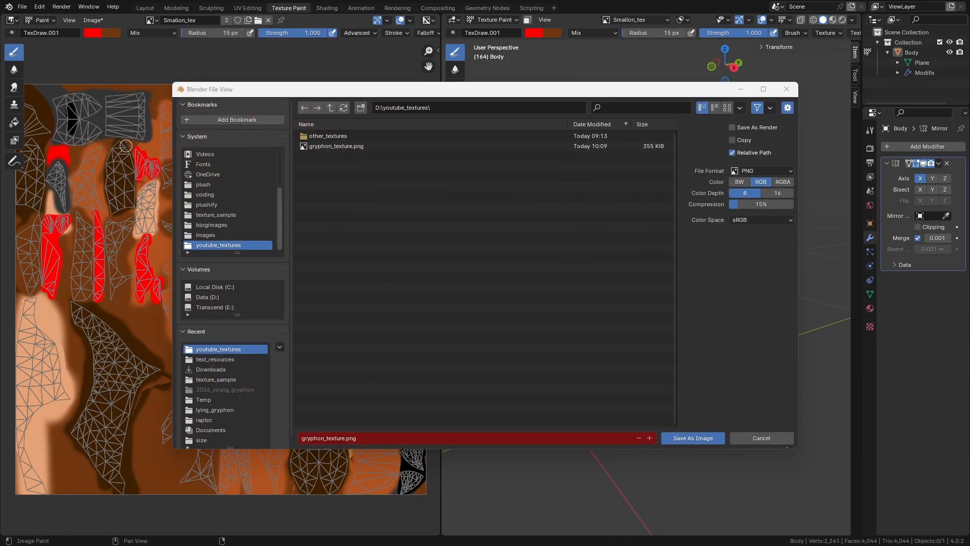
pyautogui.click(751, 170)
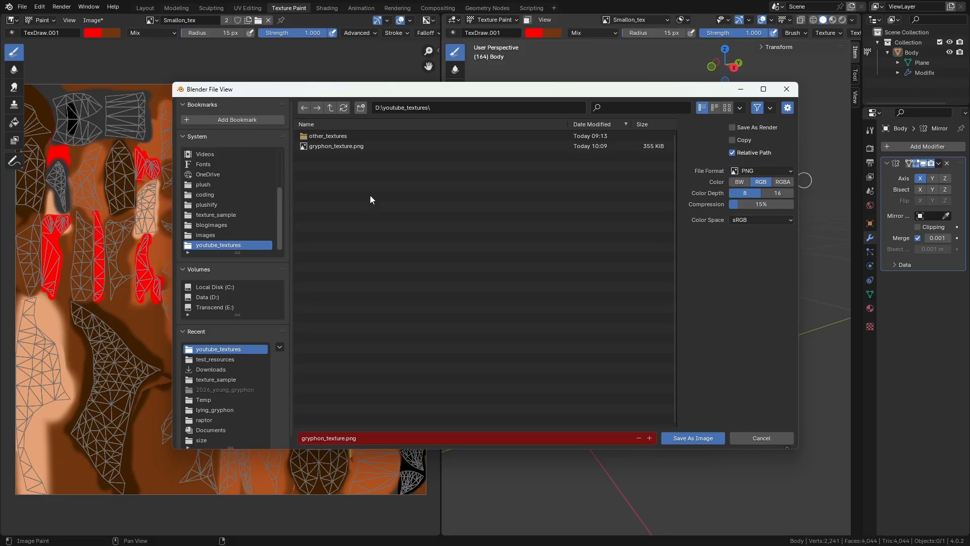
pyautogui.click(681, 438)
pyautogui.moveTo(667, 384); pyautogui.dragTo(704, 357, button='middle')
pyautogui.scroll(3, 704, 357)
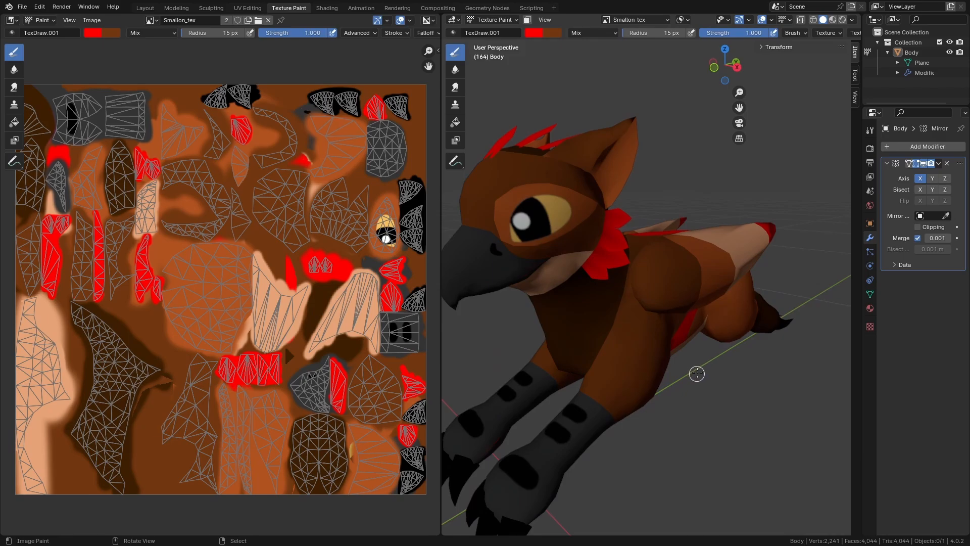
pyautogui.scroll(-1, 697, 374)
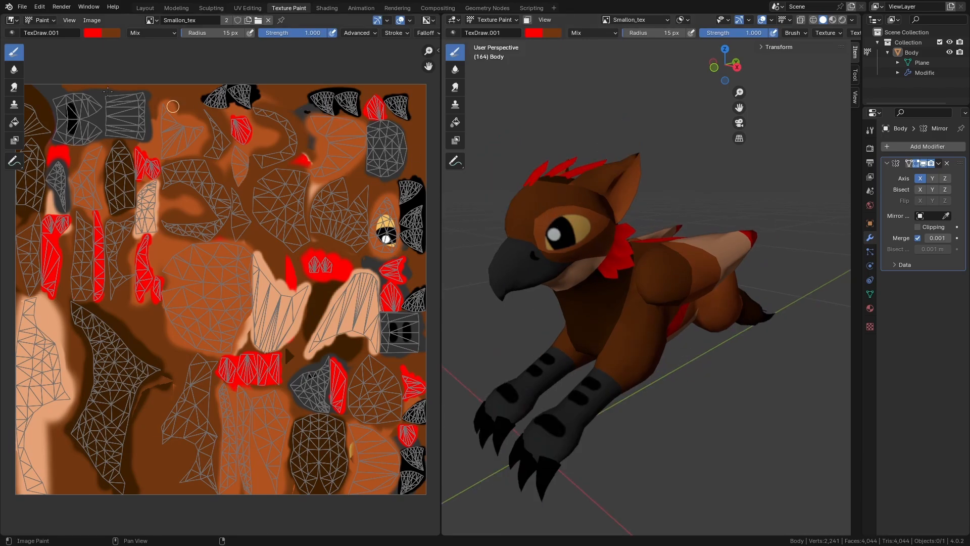
# - Export the gryphon as Wavefront gryphon.obj with UV coordinates included
pyautogui.click(22, 6)
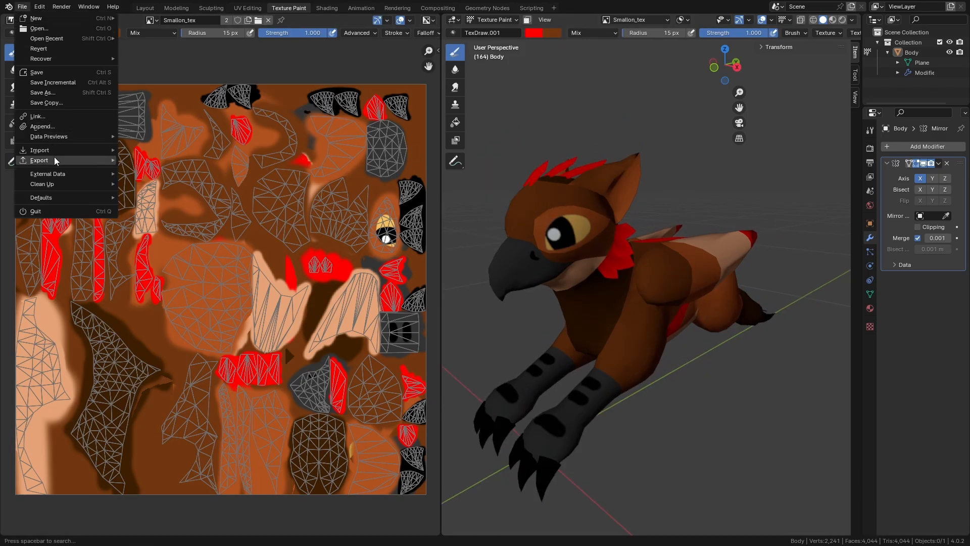
pyautogui.moveTo(55, 160)
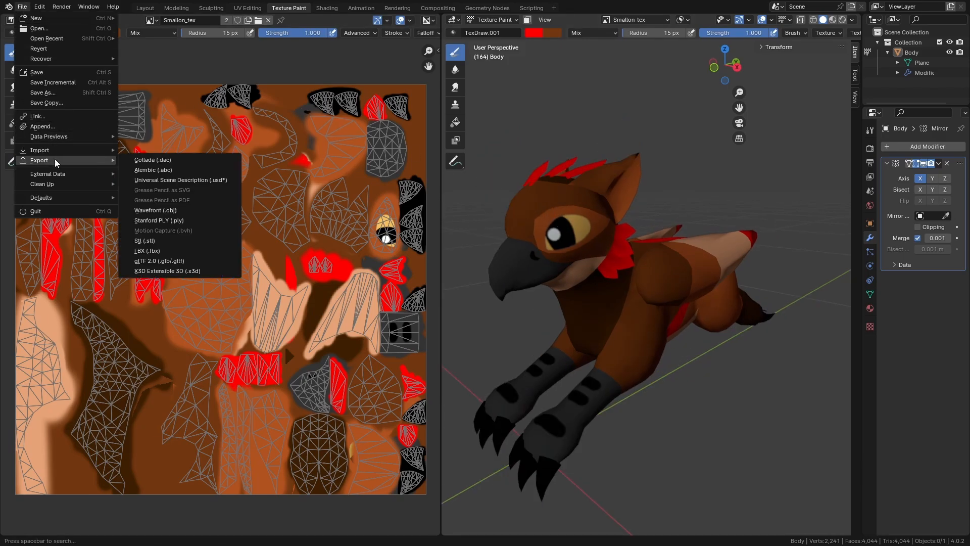
pyautogui.click(184, 211)
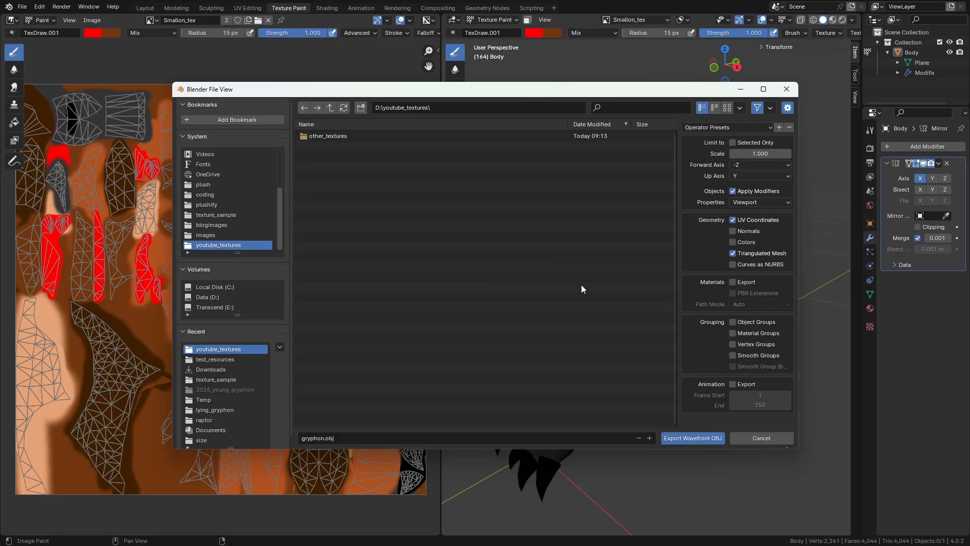
pyautogui.click(678, 438)
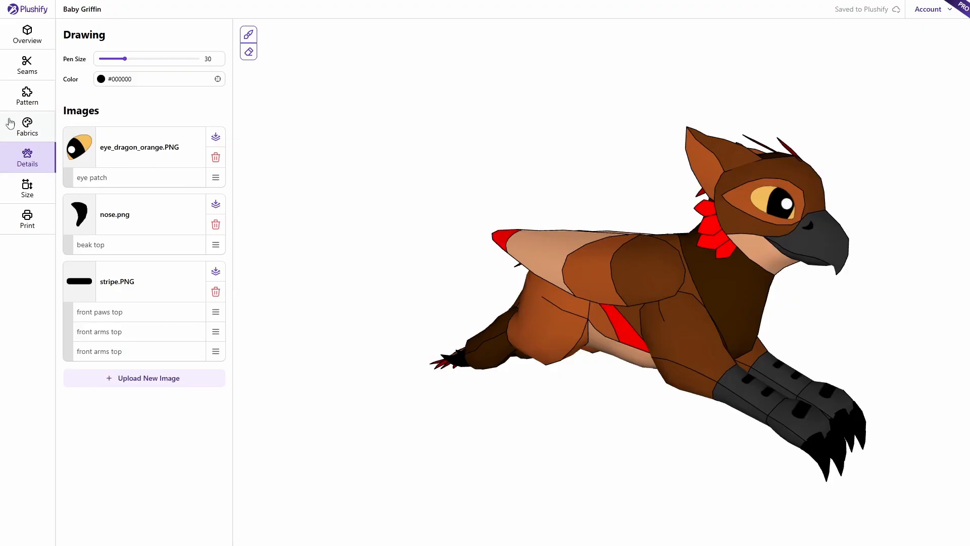
# - Delete the old Baby Griffin project from the dashboard and begin a new project
pyautogui.click(33, 12)
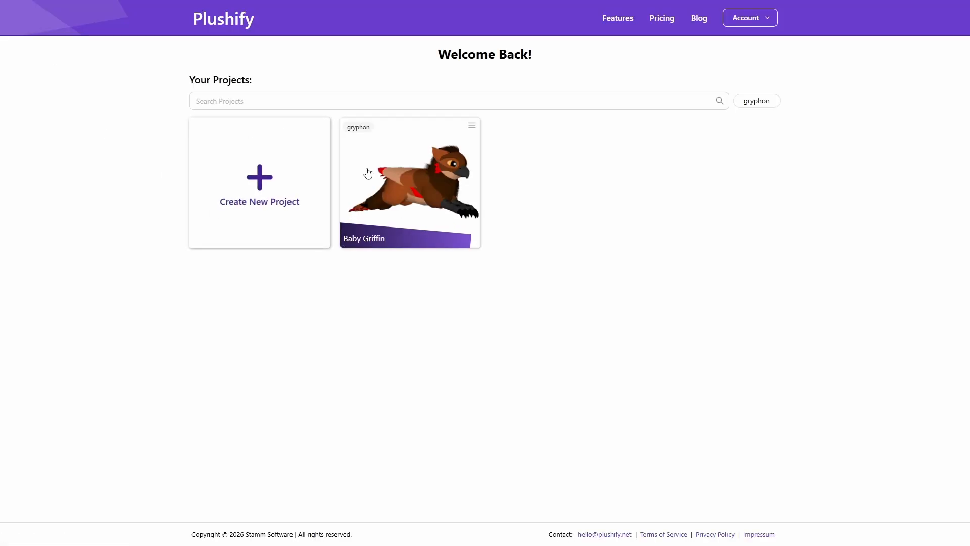
pyautogui.click(262, 184)
pyautogui.click(105, 235)
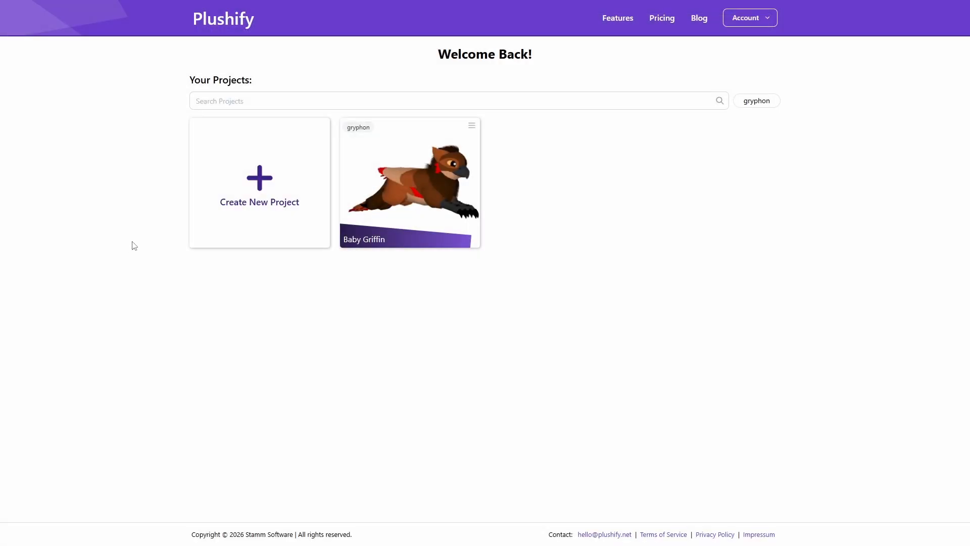
pyautogui.click(471, 126)
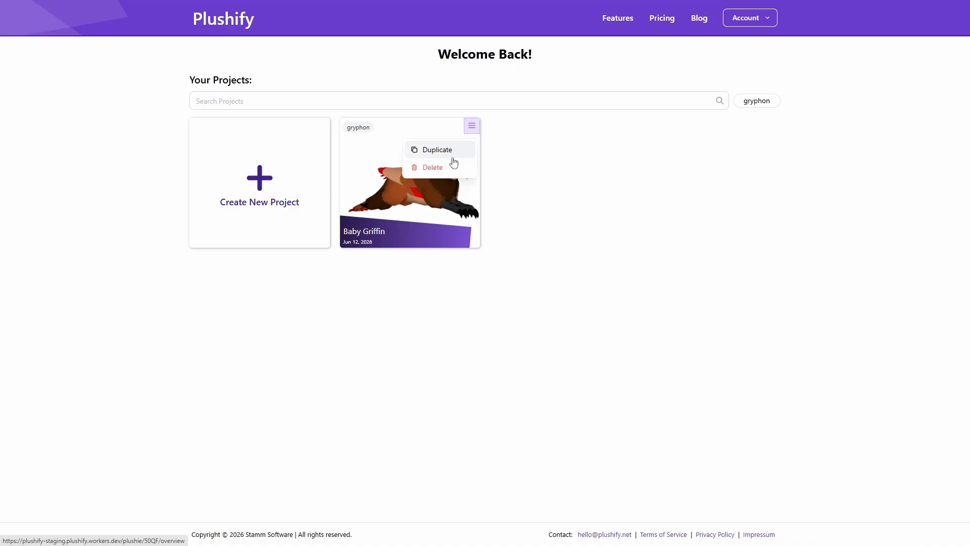
pyautogui.click(449, 167)
pyautogui.click(589, 301)
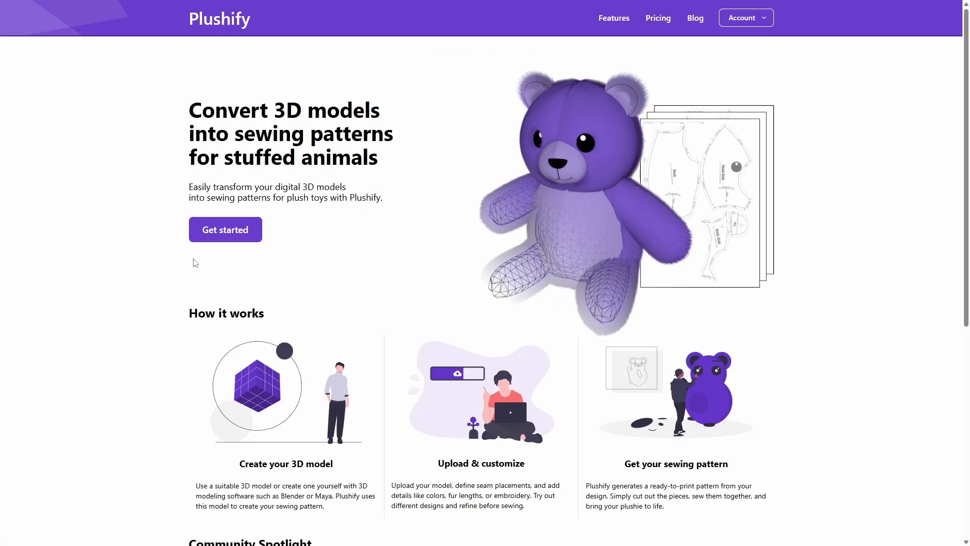
pyautogui.click(221, 231)
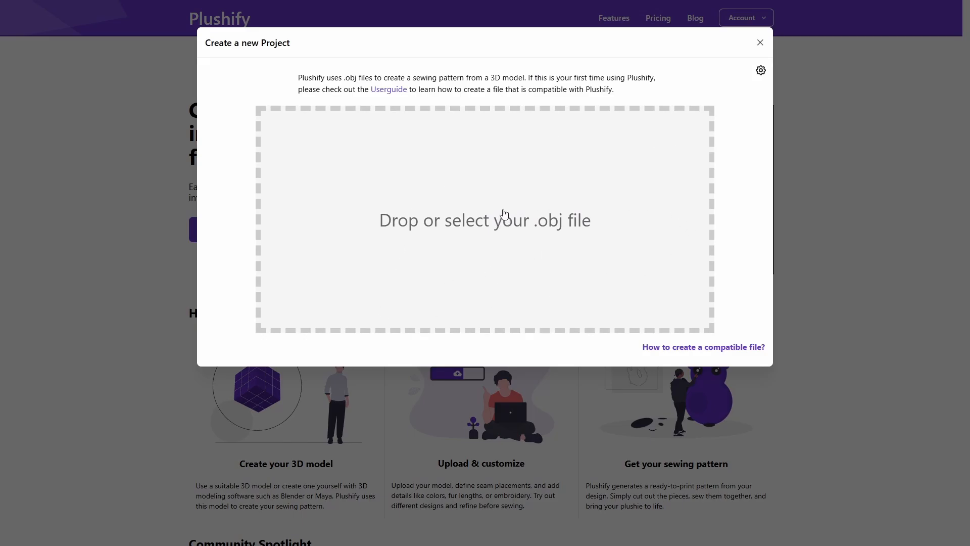
# - Load gryphon.obj upright and right-facing, keeping its own UV map for the pattern
pyautogui.click(504, 214)
pyautogui.click(186, 31)
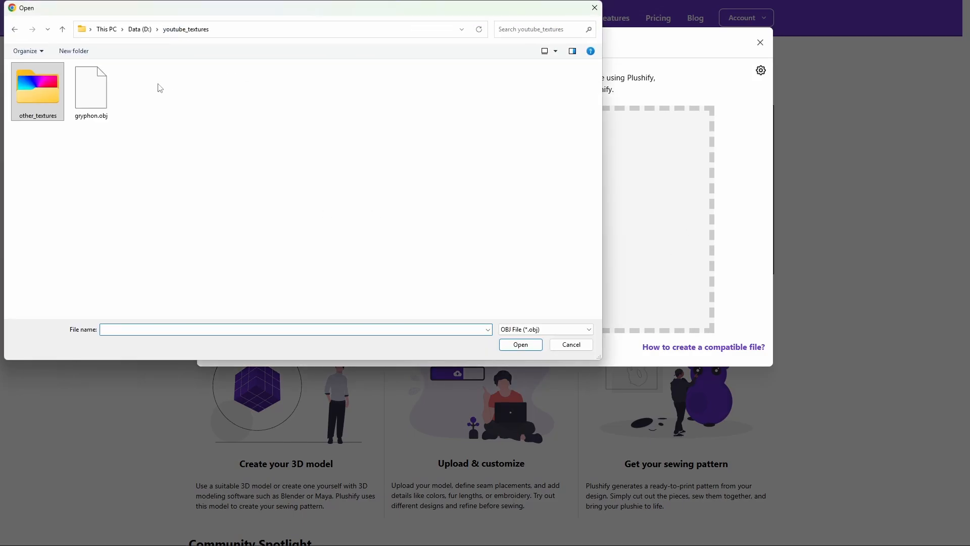
pyautogui.doubleClick(91, 90)
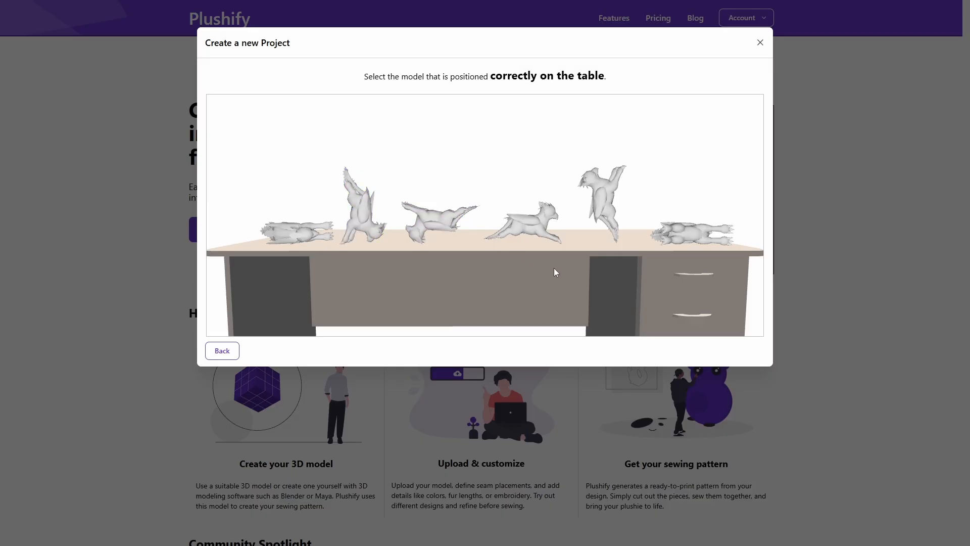
pyautogui.click(524, 225)
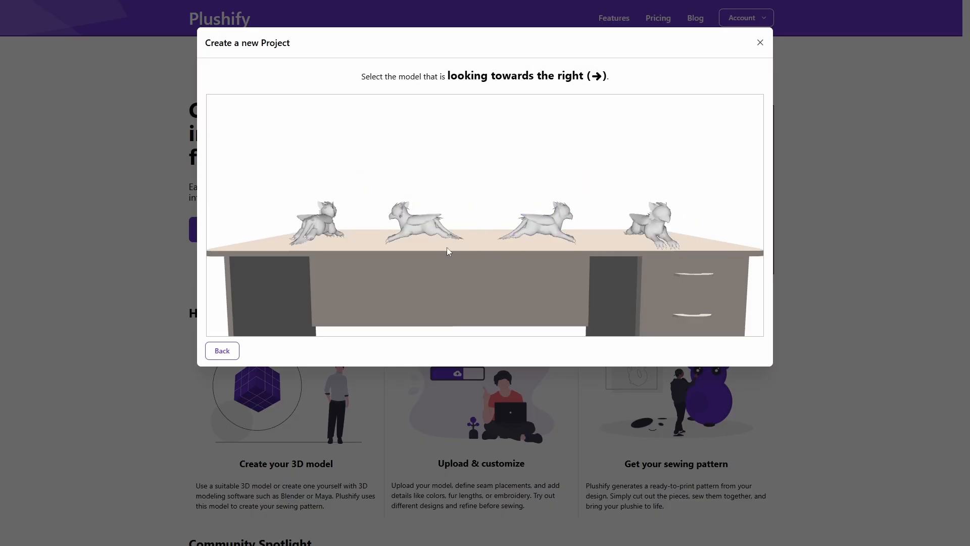
pyautogui.click(555, 229)
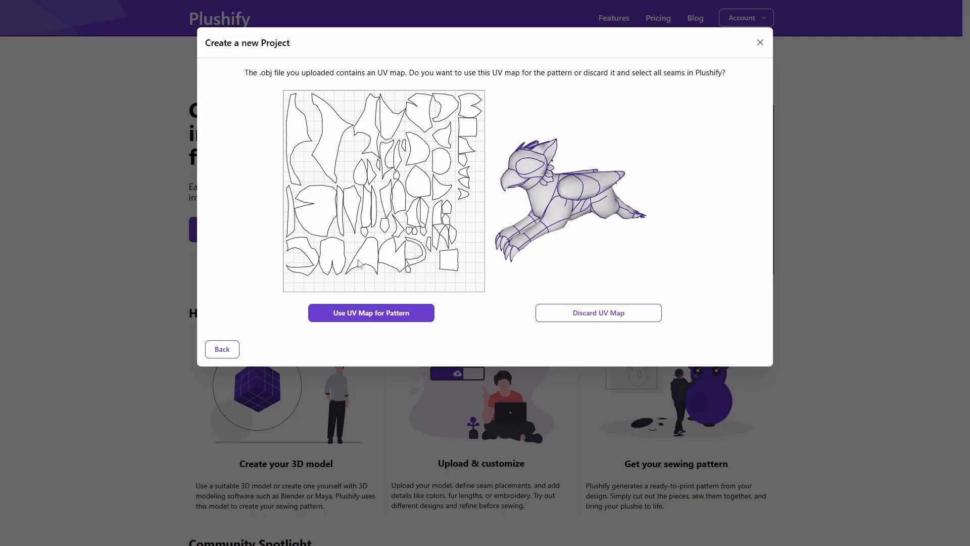
pyautogui.click(369, 316)
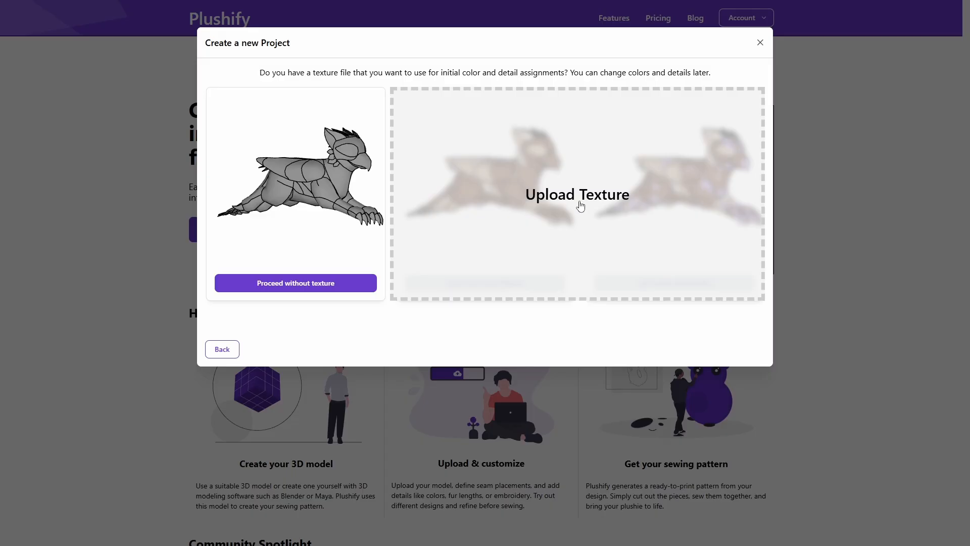
# - Upload gryphon_texture.png and take both colours and details from it
pyautogui.click(579, 204)
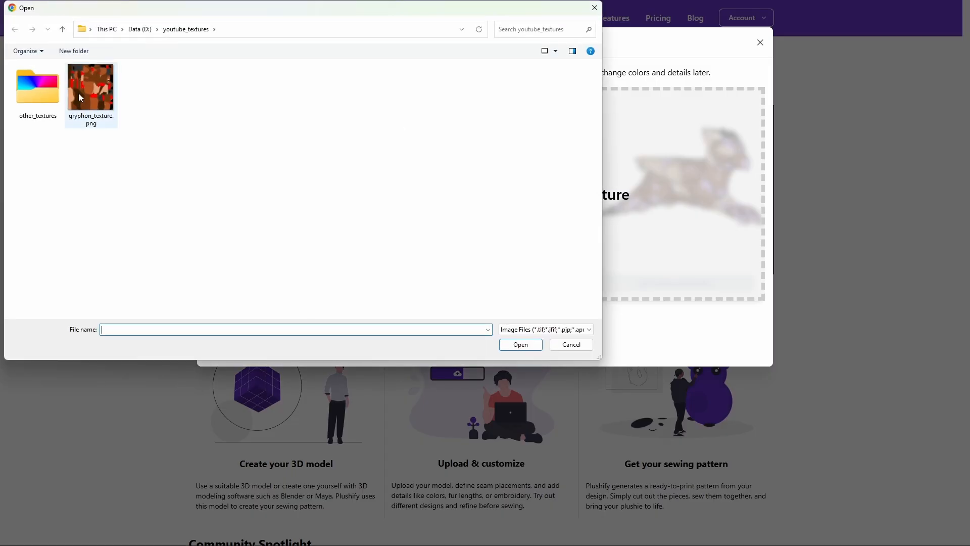
pyautogui.click(92, 91)
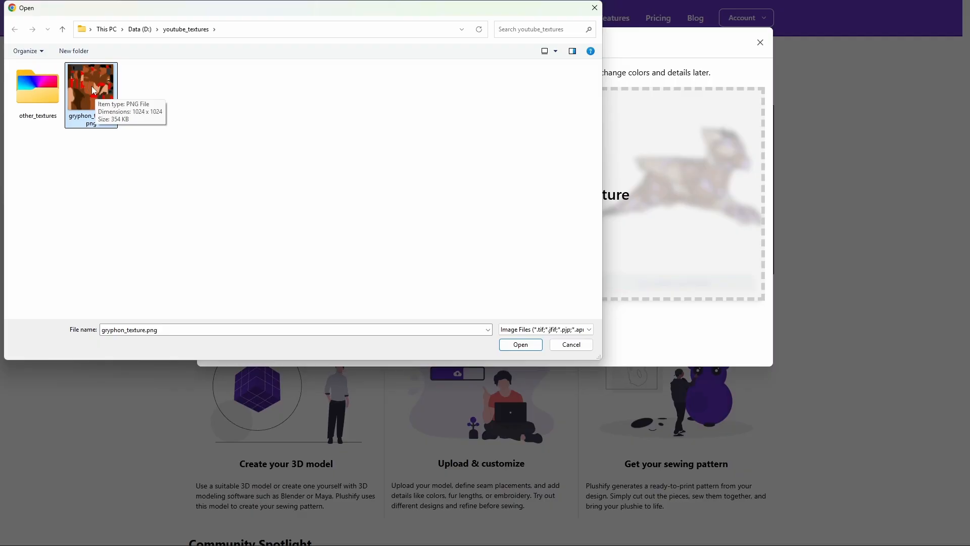
pyautogui.doubleClick(92, 86)
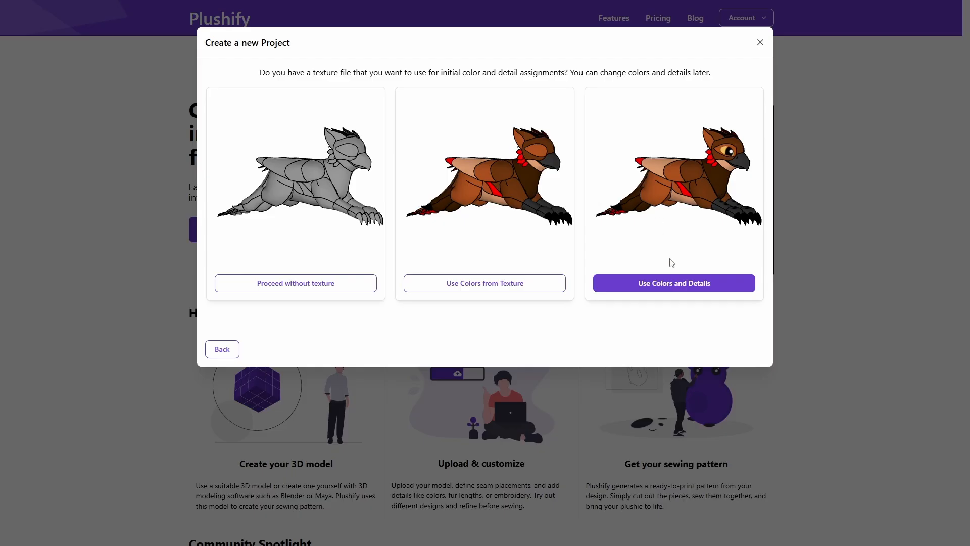
pyautogui.click(677, 284)
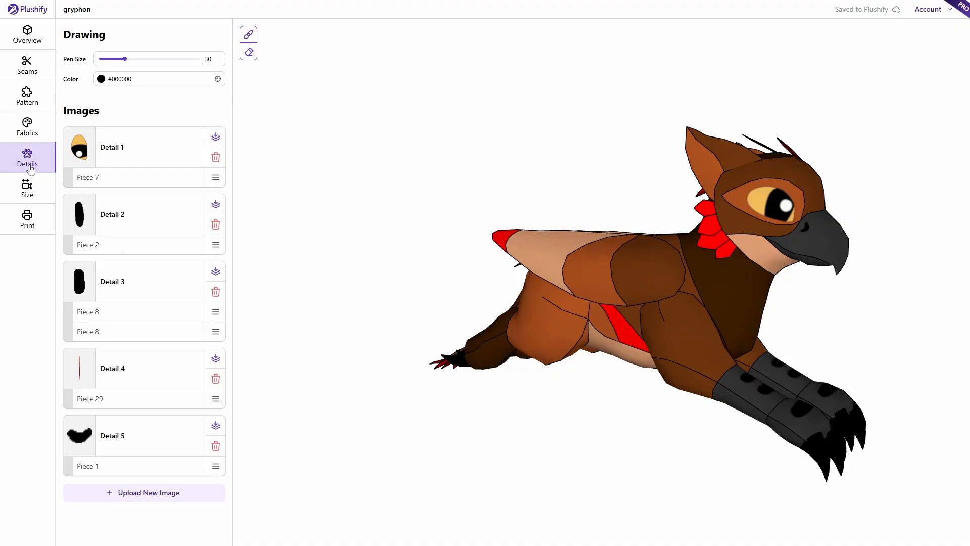
# - Generate the seven A4 pattern pages and preview pages 1 and 6 enlarged
pyautogui.click(28, 223)
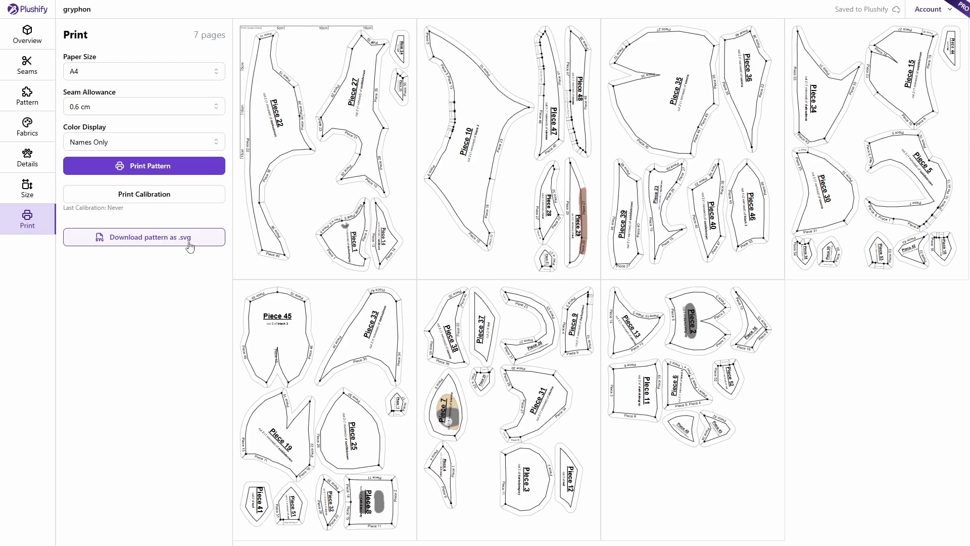
pyautogui.click(353, 262)
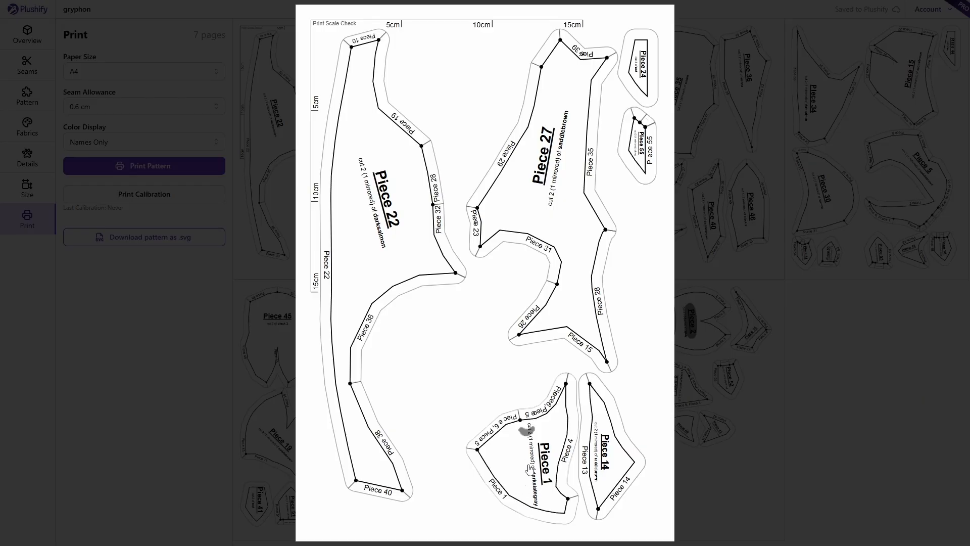
pyautogui.click(831, 407)
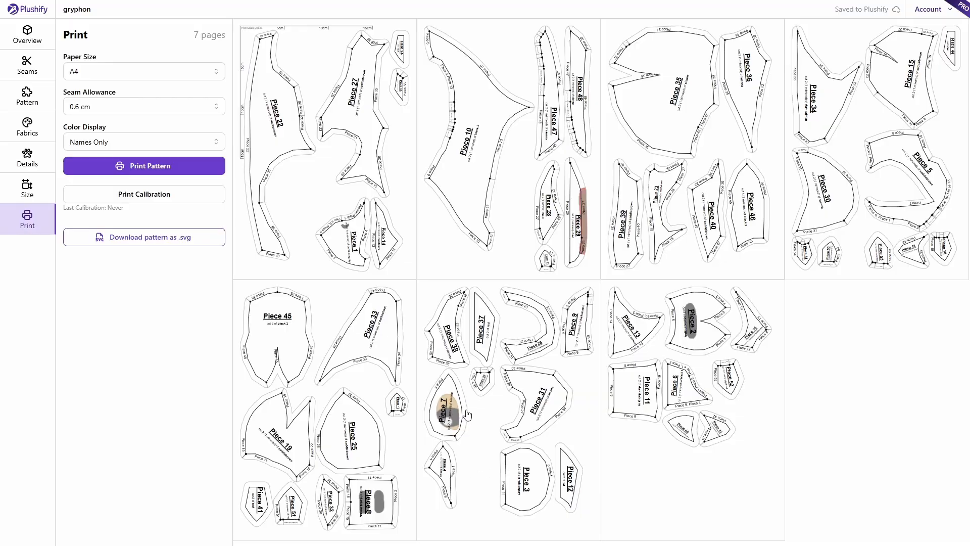
pyautogui.click(467, 415)
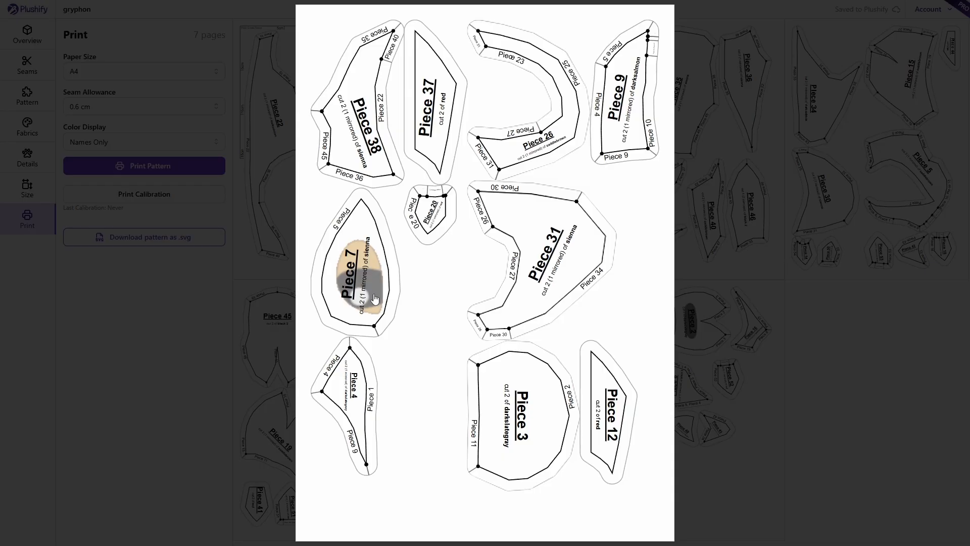
pyautogui.click(864, 385)
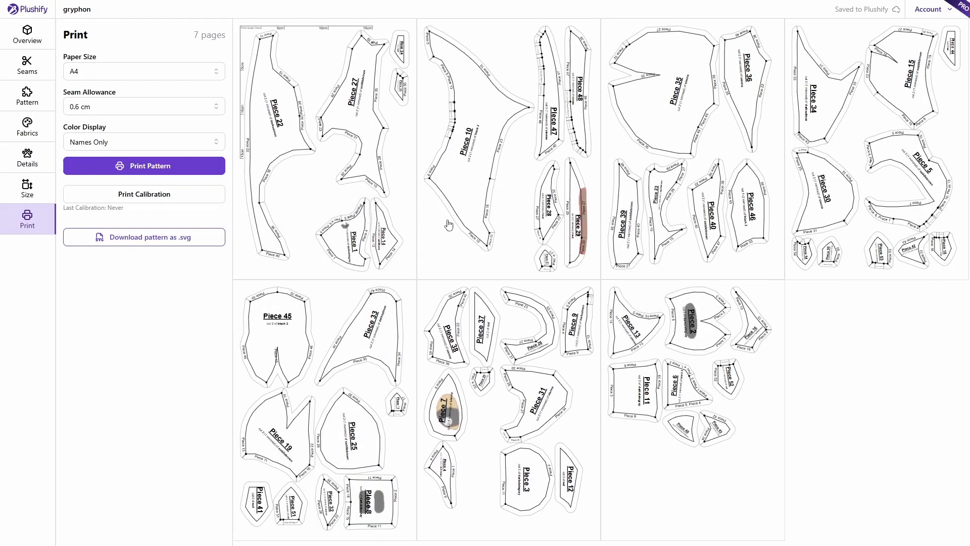
# - Recolour the red fabric to bright green #1aff00
pyautogui.click(28, 127)
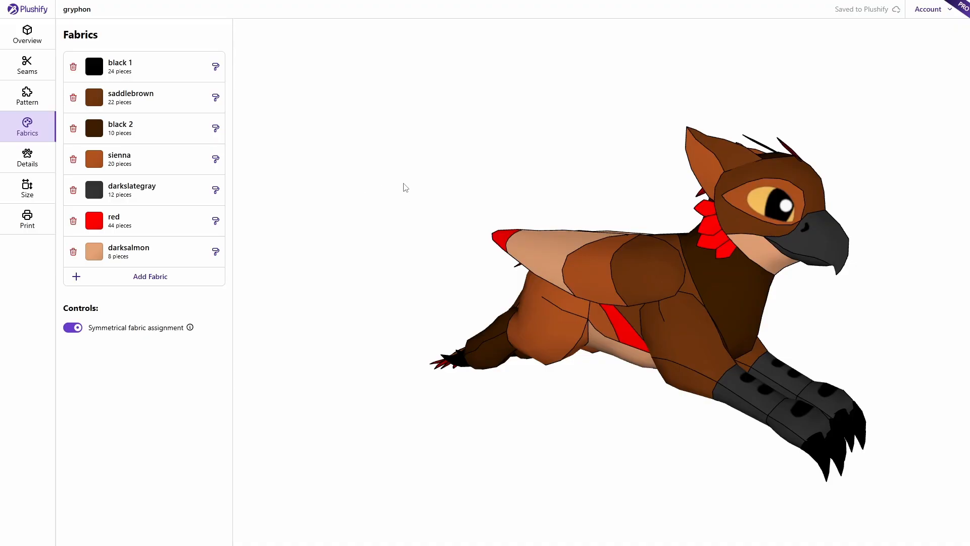
pyautogui.click(126, 227)
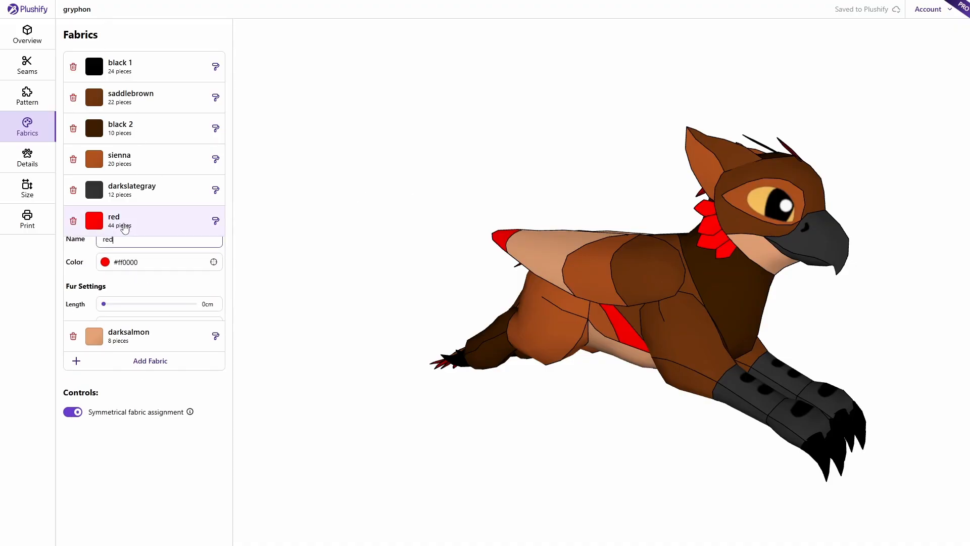
pyautogui.click(158, 276)
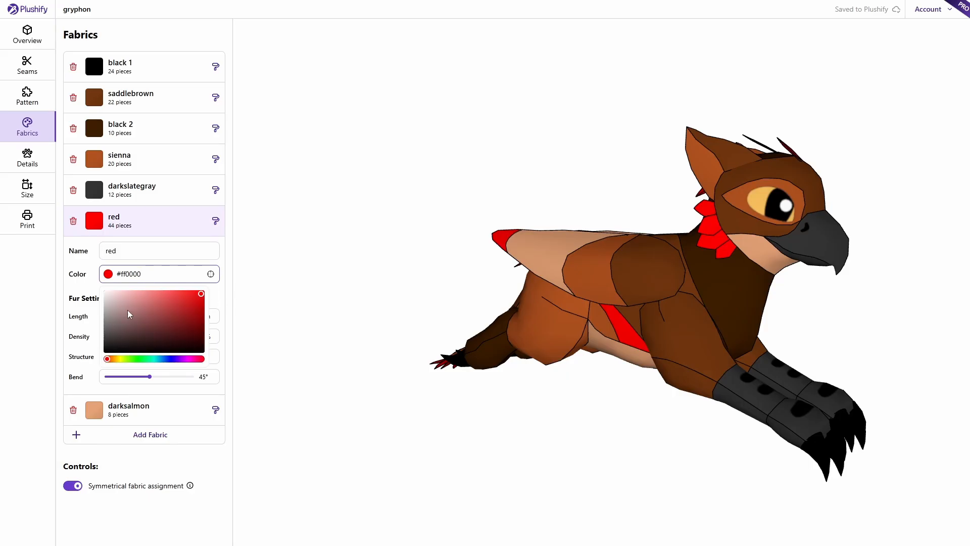
pyautogui.moveTo(117, 359); pyautogui.dragTo(138, 366)
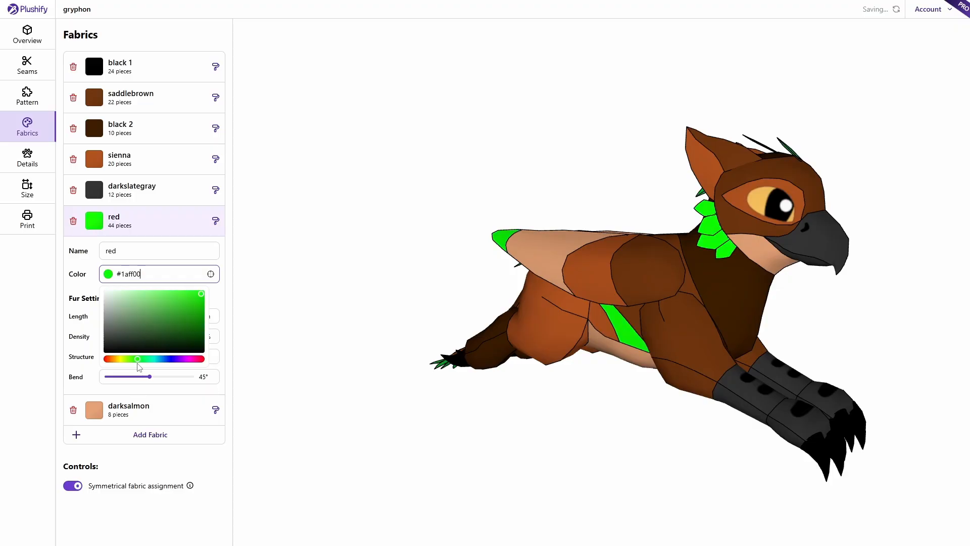
pyautogui.moveTo(438, 198); pyautogui.dragTo(389, 212)
# - Rename the recoloured fabric to 'Green'
pyautogui.click(157, 248)
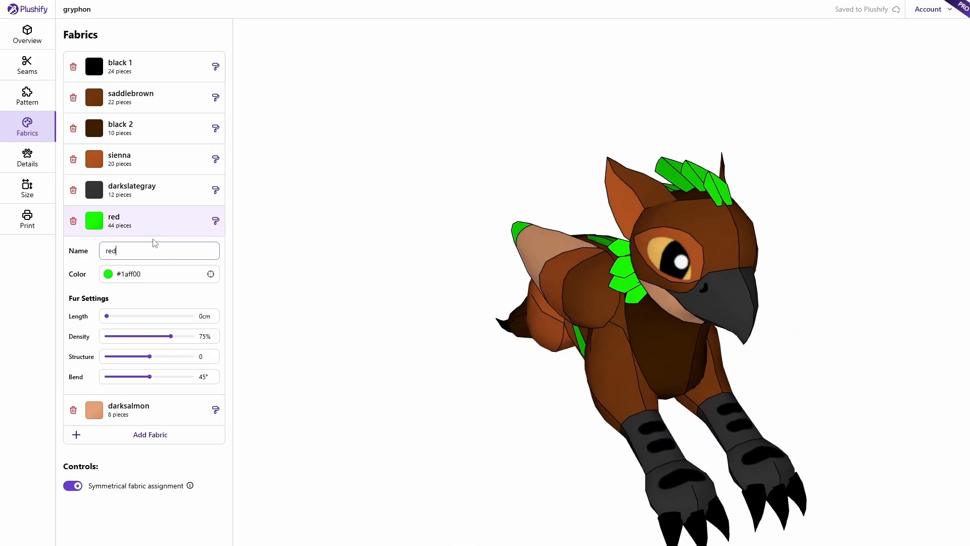
pyautogui.hotkey('ctrl', 'a')
pyautogui.write('Gre')
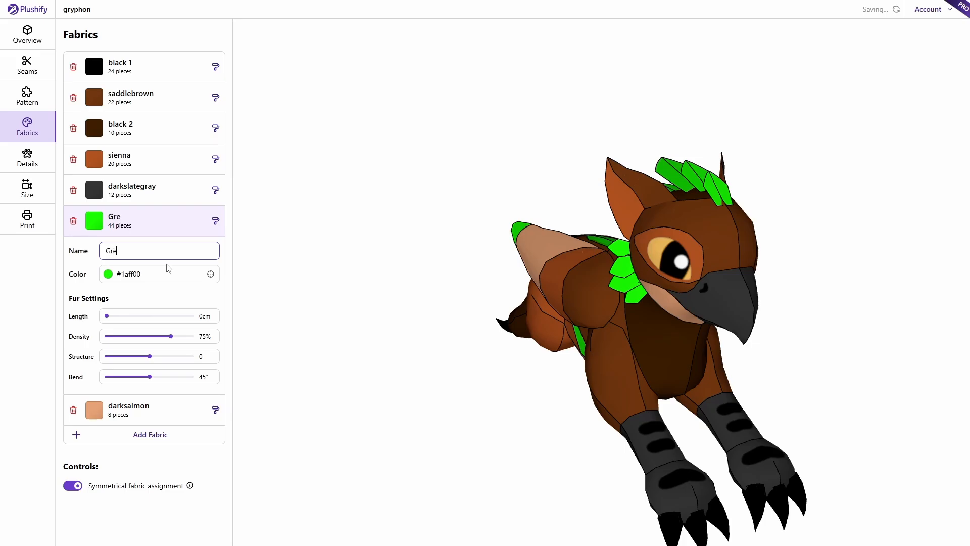
pyautogui.write('en')
pyautogui.click(376, 228)
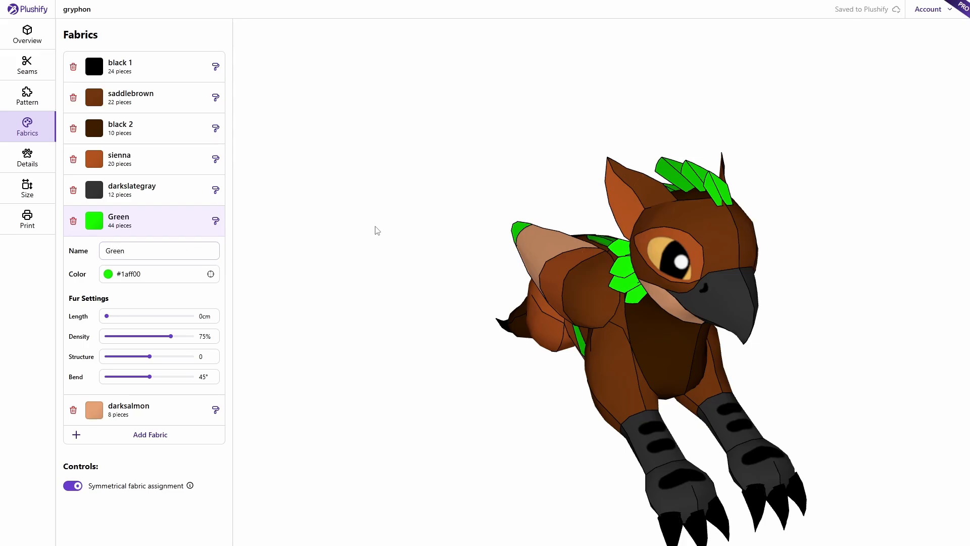
# - Orbit and centre the gryphon to inspect its newly green pieces
pyautogui.moveTo(414, 254)
pyautogui.mouseDown()
pyautogui.moveTo(379, 241)
pyautogui.moveTo(453, 234)
pyautogui.moveTo(392, 221)
pyautogui.moveTo(418, 256)
pyautogui.mouseUp()
pyautogui.moveTo(417, 252); pyautogui.dragTo(332, 252, button='right')
pyautogui.moveTo(332, 252); pyautogui.dragTo(344, 251)
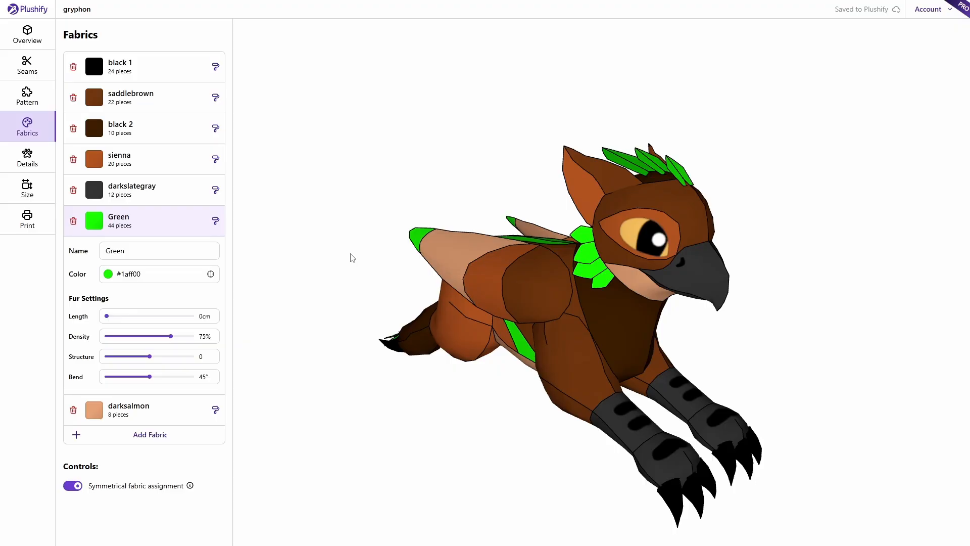
pyautogui.moveTo(330, 228)
pyautogui.mouseDown()
pyautogui.moveTo(347, 222)
pyautogui.moveTo(337, 236)
pyautogui.mouseUp()
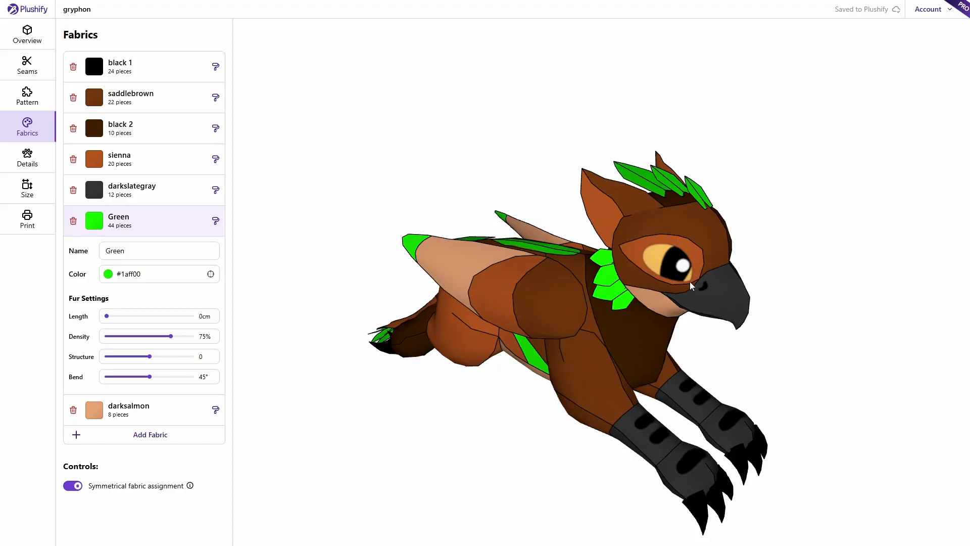
pyautogui.scroll(5, 820, 350)
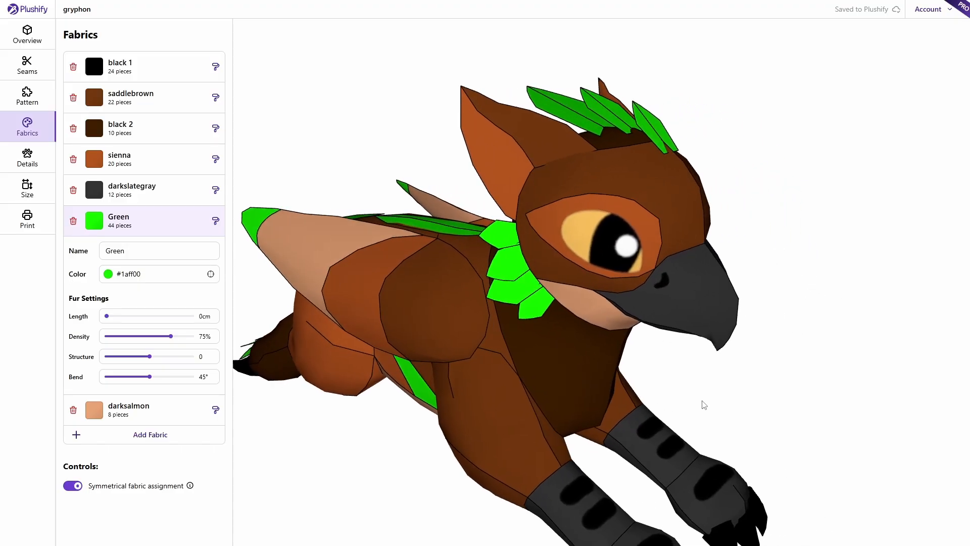
pyautogui.moveTo(702, 401); pyautogui.dragTo(718, 382)
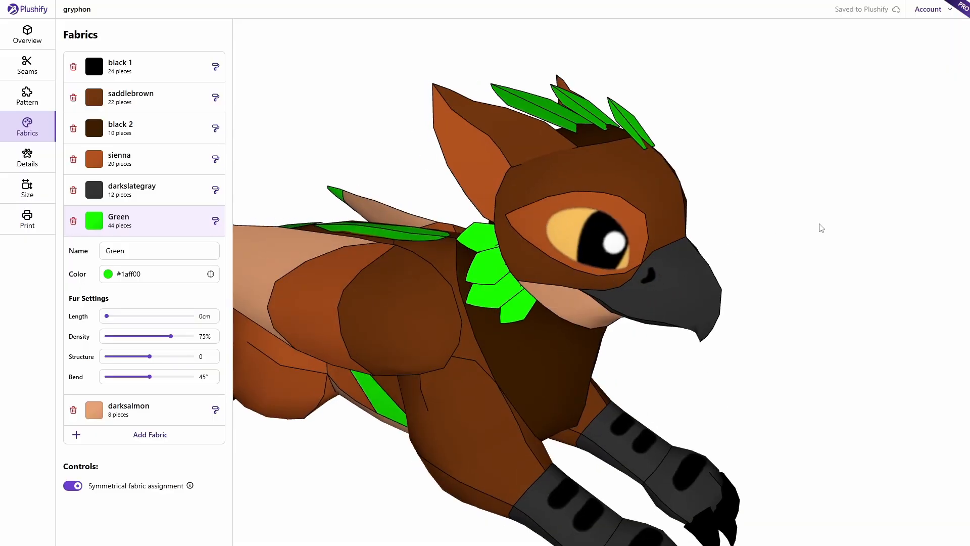
# - On the Details page, turn the gryphon's head toward view and select the eye decal
pyautogui.click(28, 158)
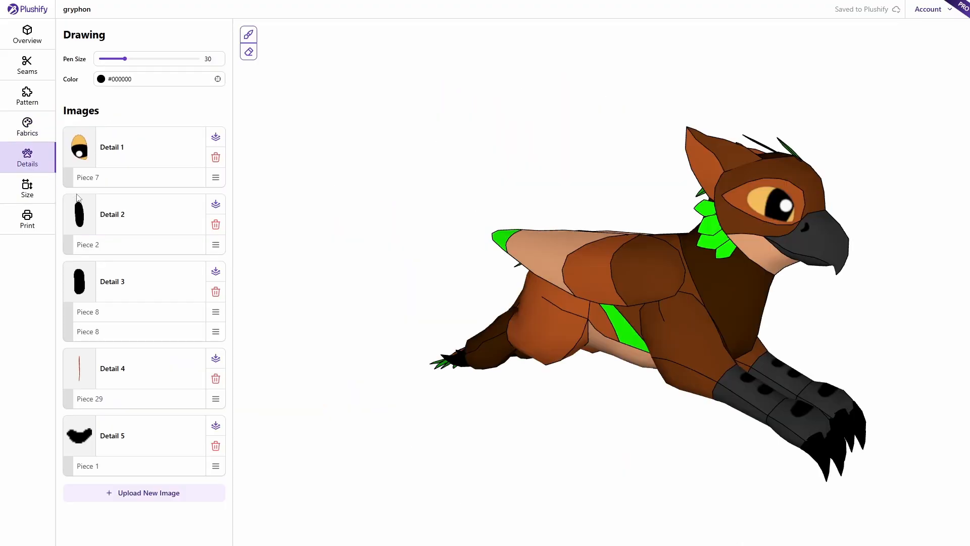
pyautogui.moveTo(470, 151); pyautogui.dragTo(336, 158)
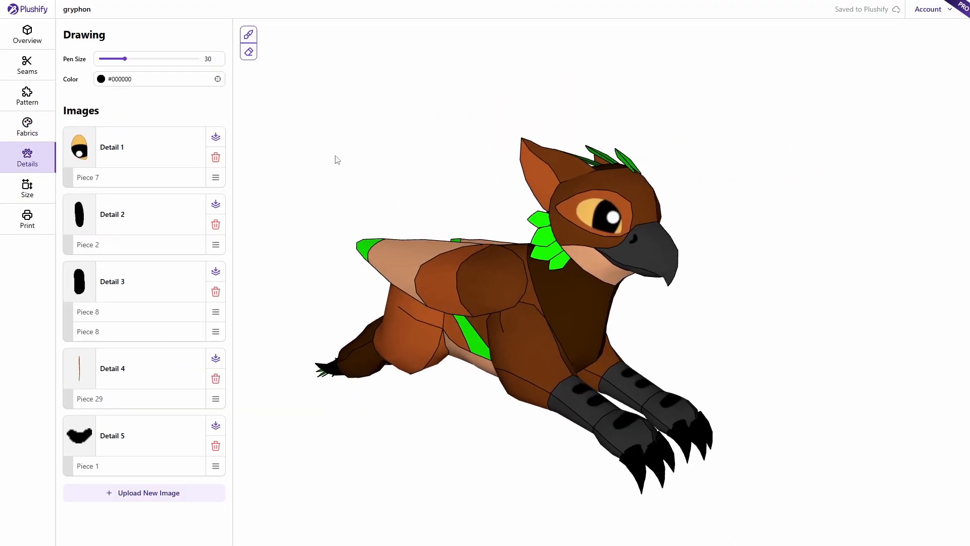
pyautogui.scroll(5, 364, 169)
pyautogui.moveTo(448, 208); pyautogui.dragTo(402, 193)
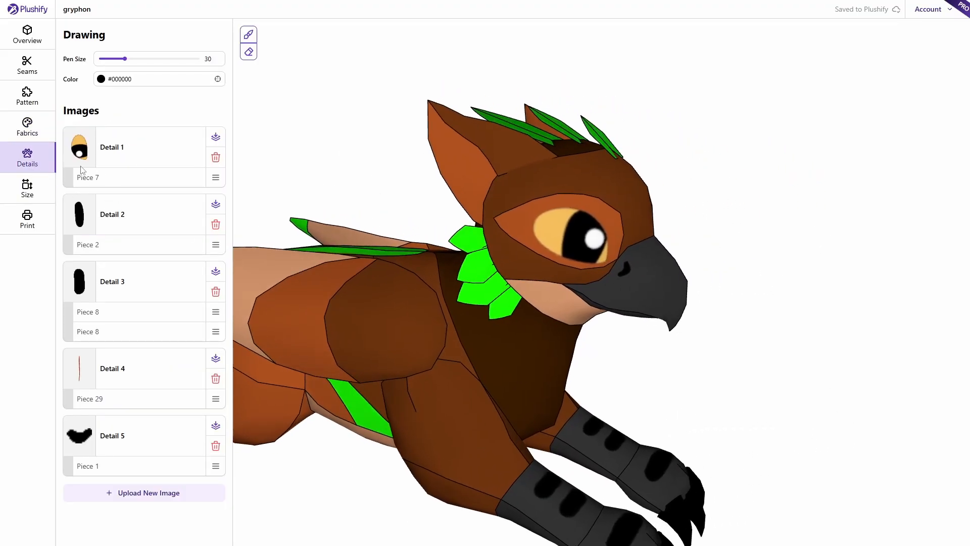
pyautogui.click(568, 239)
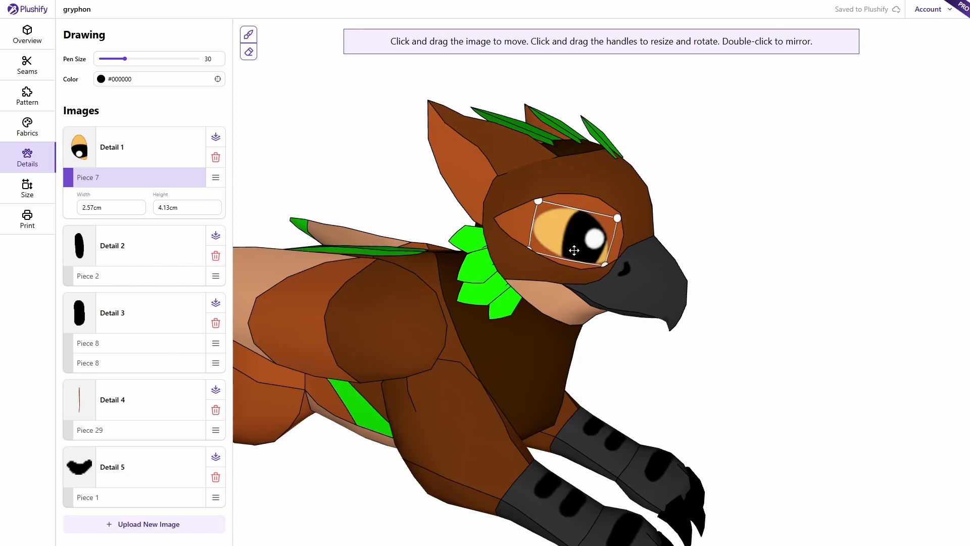
# - Shrink the eye decal to 2.48 × 3.98 cm and nudge it slightly up and right
pyautogui.moveTo(575, 240)
pyautogui.mouseDown()
pyautogui.moveTo(564, 235)
pyautogui.moveTo(577, 240)
pyautogui.mouseUp()
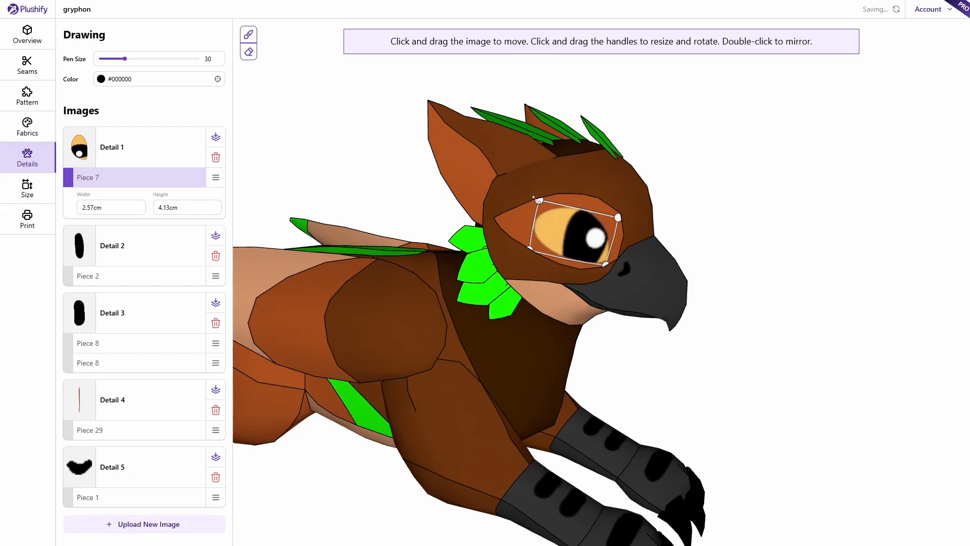
pyautogui.moveTo(527, 201)
pyautogui.mouseDown()
pyautogui.moveTo(548, 213)
pyautogui.moveTo(521, 199)
pyautogui.moveTo(545, 213)
pyautogui.moveTo(536, 198)
pyautogui.mouseUp()
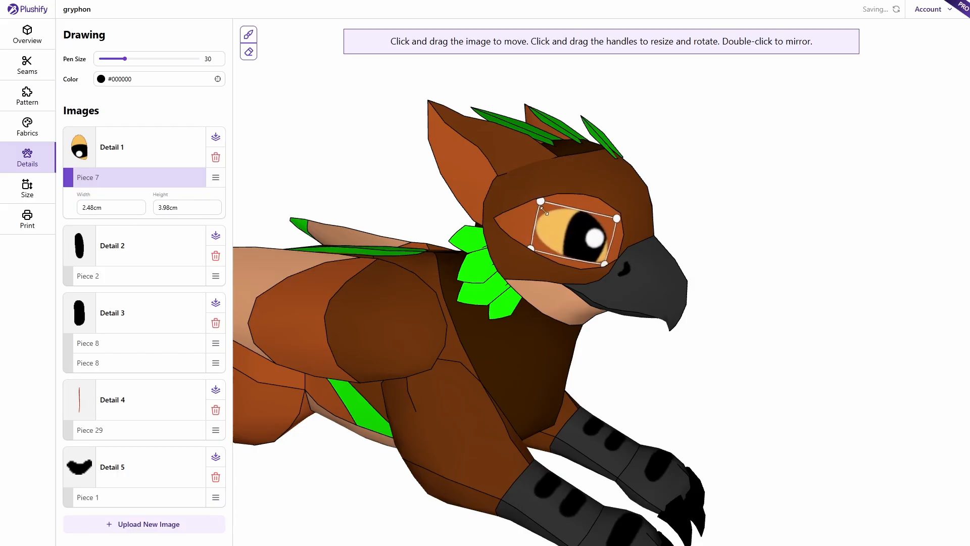
pyautogui.moveTo(572, 233); pyautogui.dragTo(574, 231)
pyautogui.click(568, 280)
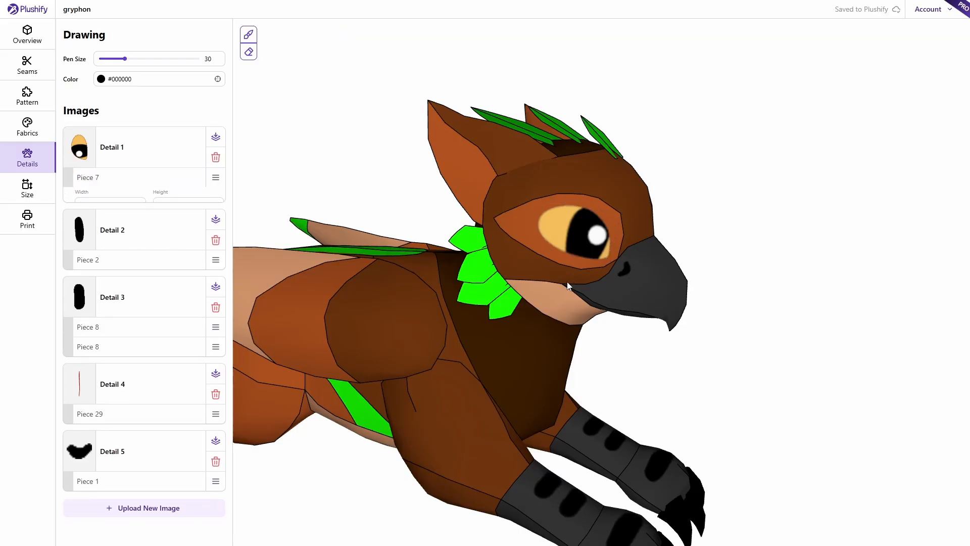
pyautogui.click(575, 236)
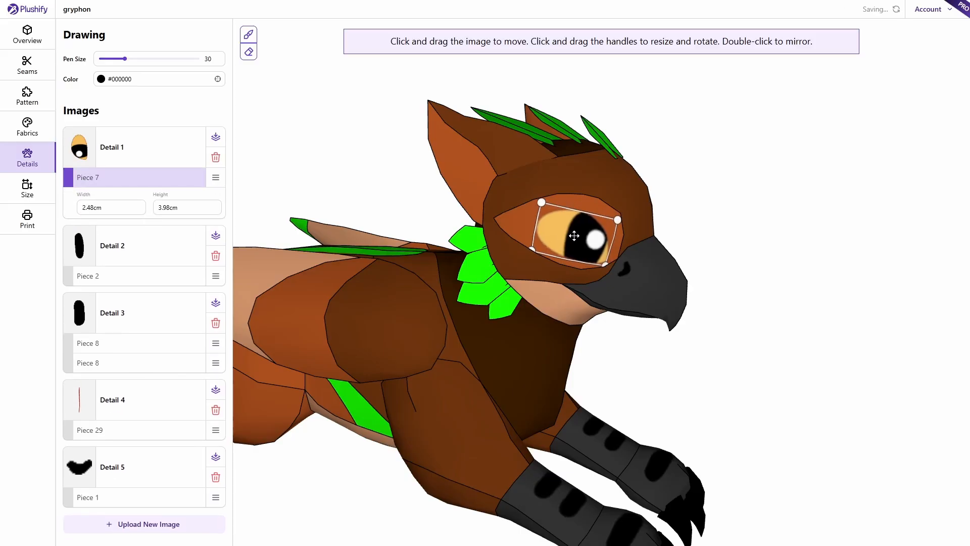
pyautogui.click(728, 365)
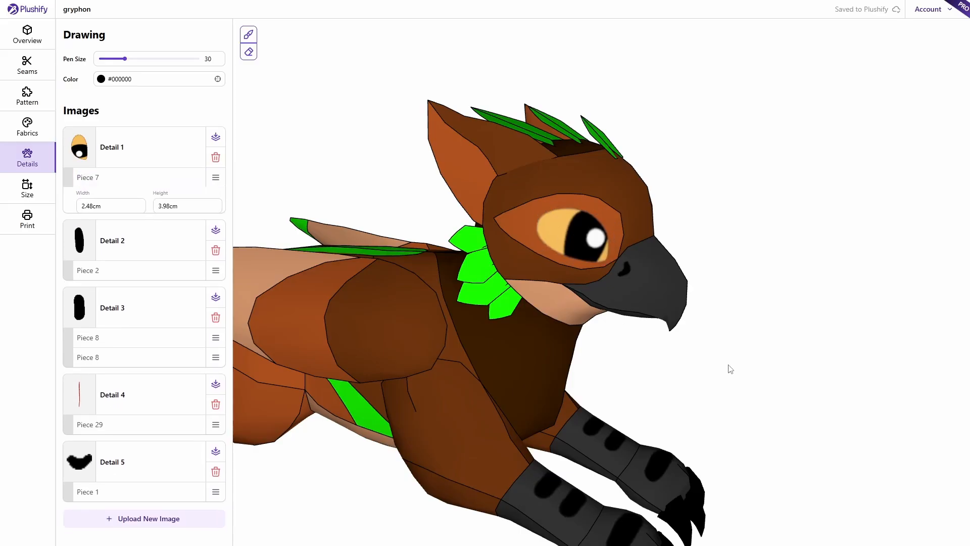
pyautogui.moveTo(728, 365); pyautogui.dragTo(702, 301, button='right')
pyautogui.moveTo(714, 302); pyautogui.dragTo(636, 327)
# - Shift the Detail 3 black ovals on the lower leg slightly down, mirrored copies following
pyautogui.scroll(4, 603, 340)
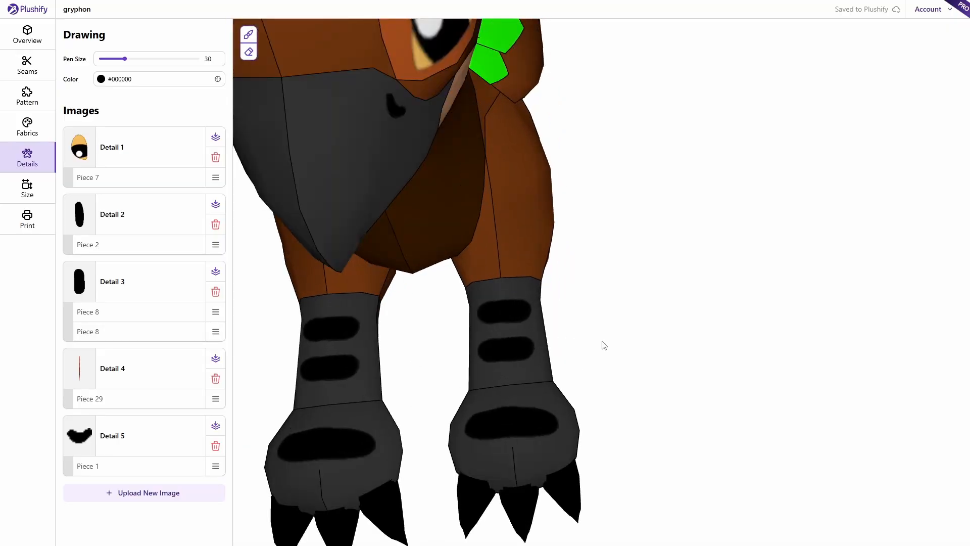
pyautogui.moveTo(619, 344); pyautogui.dragTo(667, 300, button='right')
pyautogui.click(539, 332)
pyautogui.moveTo(533, 329)
pyautogui.mouseDown()
pyautogui.moveTo(526, 335)
pyautogui.moveTo(538, 335)
pyautogui.mouseUp()
pyautogui.moveTo(538, 326); pyautogui.dragTo(537, 330)
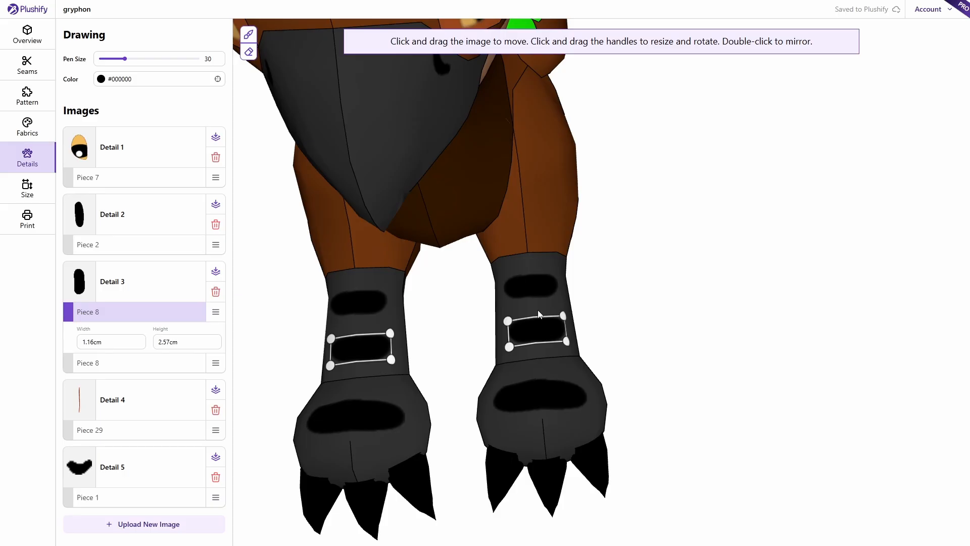
pyautogui.click(530, 283)
pyautogui.moveTo(529, 284)
pyautogui.mouseDown()
pyautogui.moveTo(532, 298)
pyautogui.moveTo(529, 282)
pyautogui.mouseUp()
pyautogui.click(539, 334)
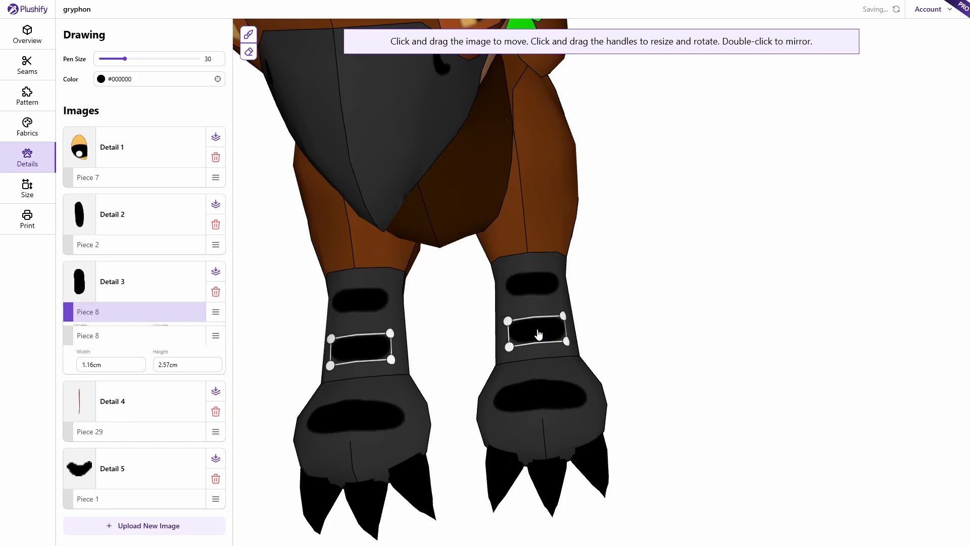
pyautogui.moveTo(538, 333); pyautogui.dragTo(535, 327)
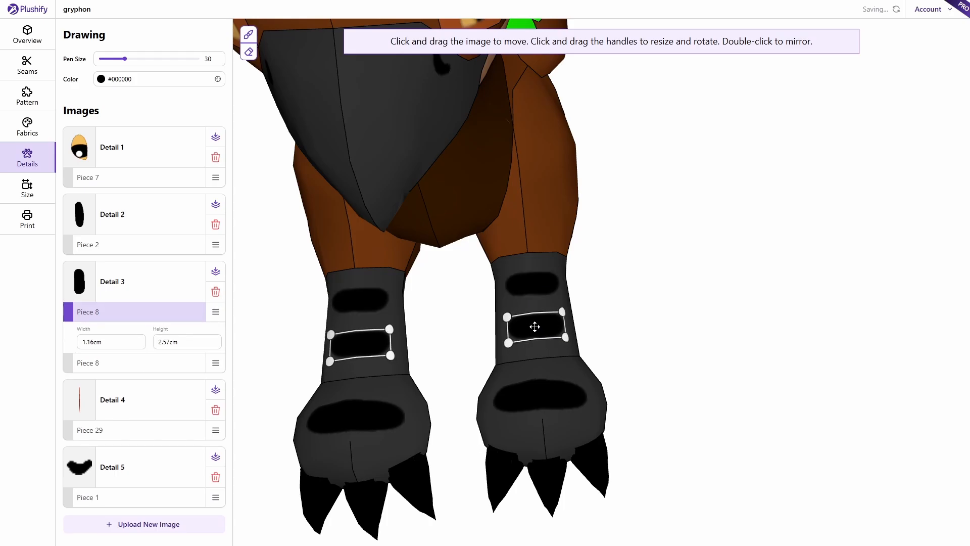
pyautogui.click(706, 311)
# - Orbit and pan the gryphon to check the adjusted leg stripes from front and side
pyautogui.moveTo(695, 330); pyautogui.dragTo(749, 283)
pyautogui.scroll(-8, 726, 259)
pyautogui.moveTo(726, 258); pyautogui.dragTo(712, 300, button='right')
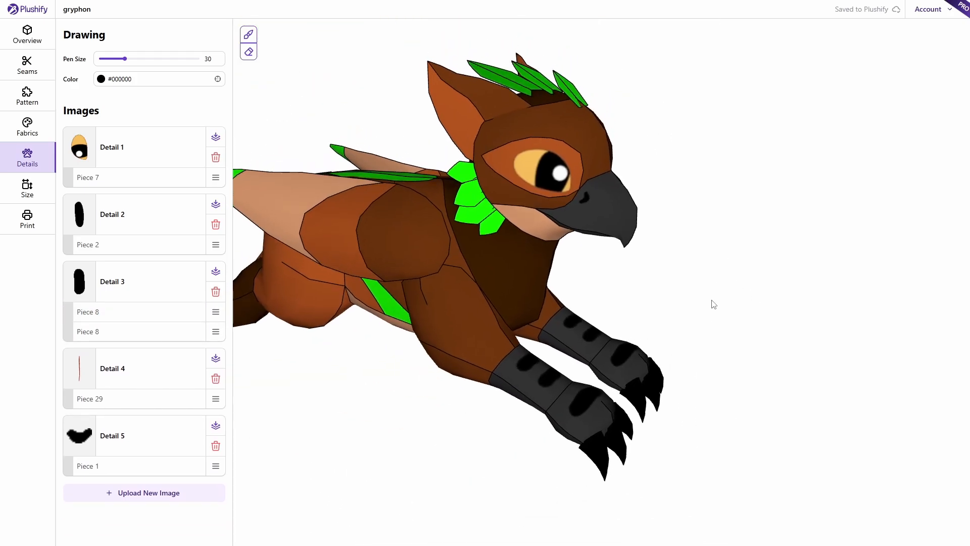
pyautogui.scroll(2, 702, 347)
pyautogui.scroll(3, 699, 340)
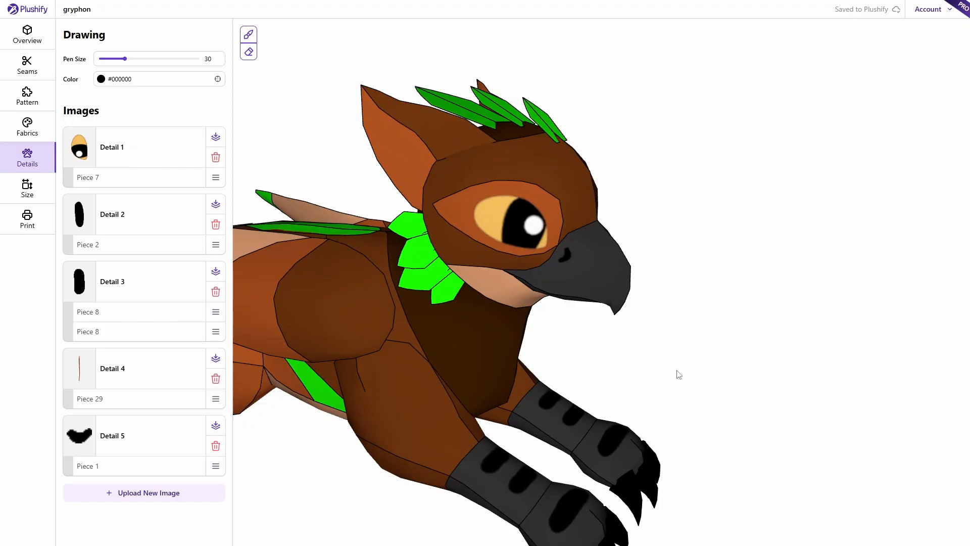
pyautogui.moveTo(696, 379); pyautogui.dragTo(722, 347, button='right')
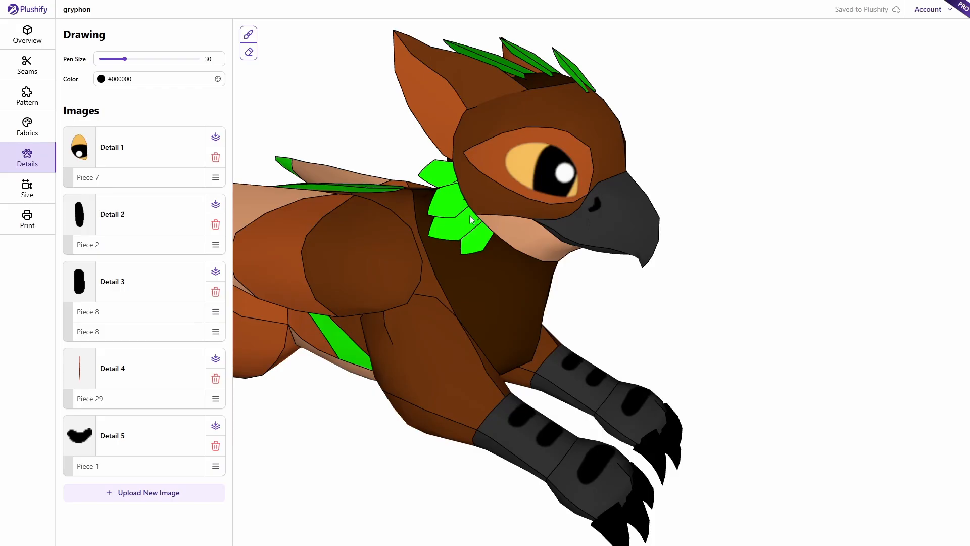
pyautogui.moveTo(754, 344); pyautogui.dragTo(680, 350)
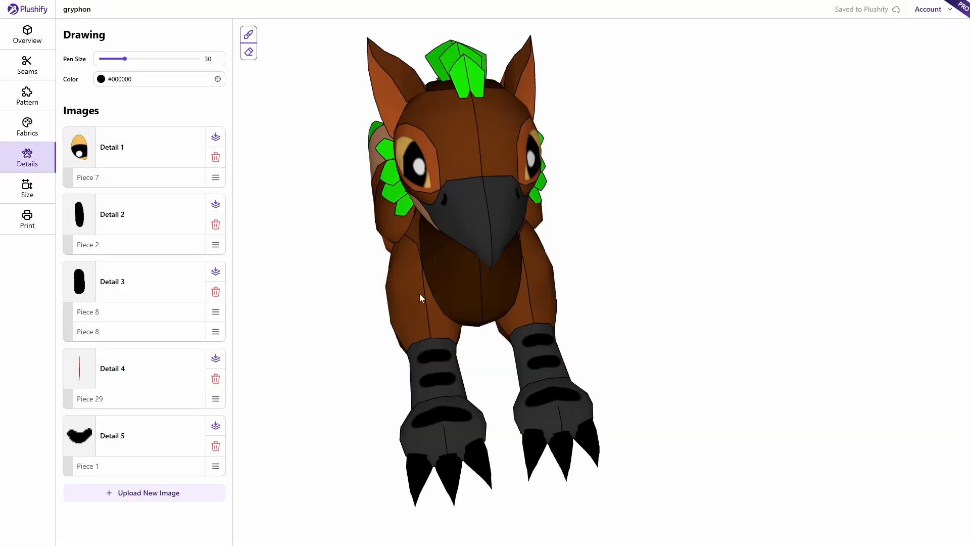
pyautogui.moveTo(372, 270); pyautogui.dragTo(388, 305)
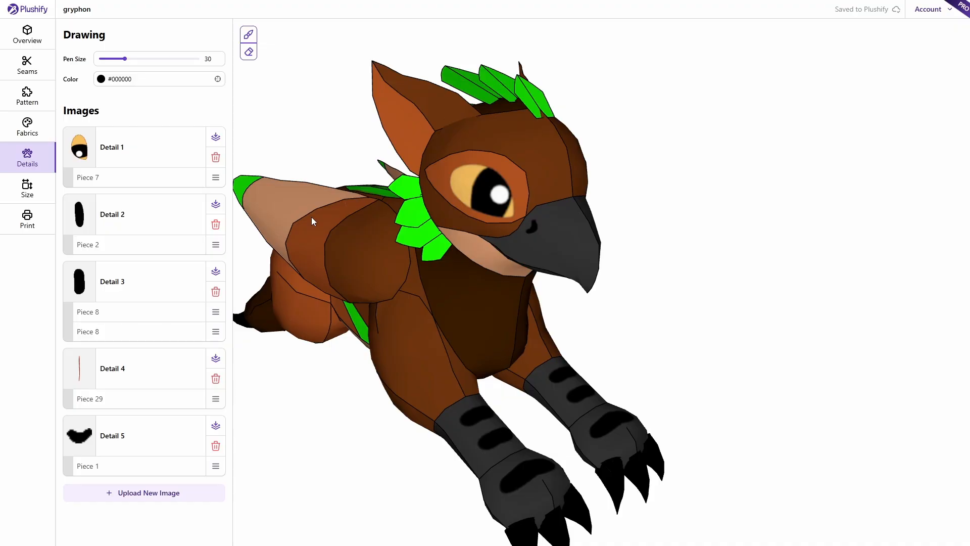
pyautogui.moveTo(339, 211); pyautogui.dragTo(380, 233)
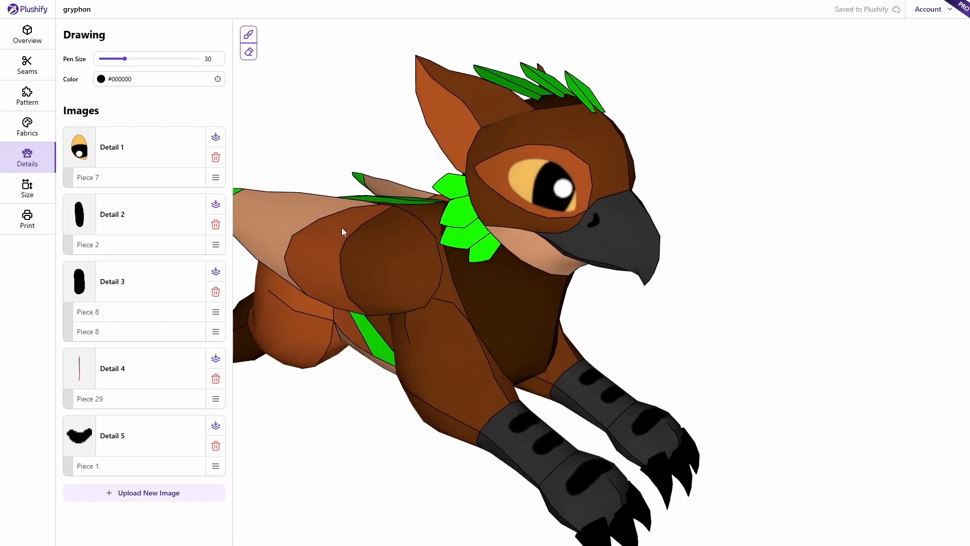
# - In the Seams view, add seams on the gryphon's leg and across the upper leg
pyautogui.click(27, 65)
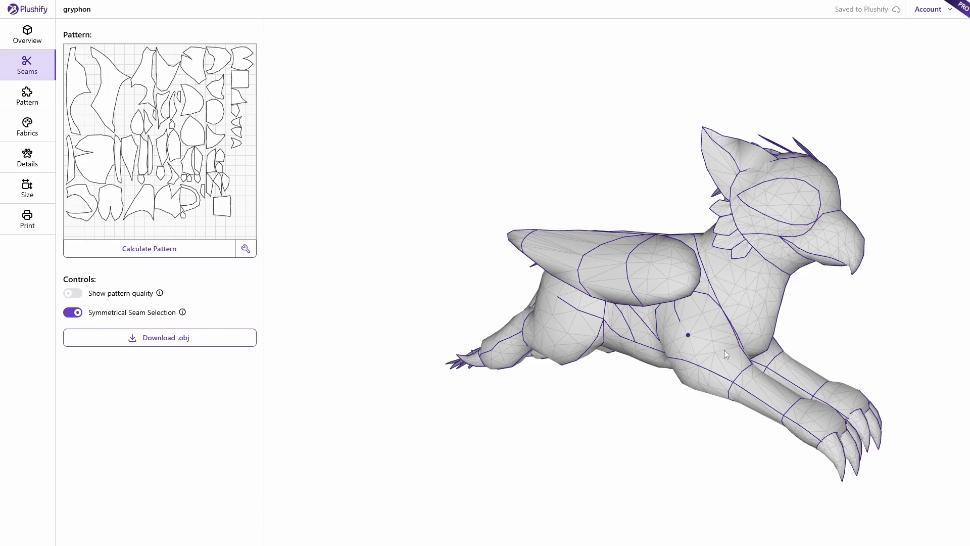
pyautogui.moveTo(726, 354); pyautogui.dragTo(773, 465)
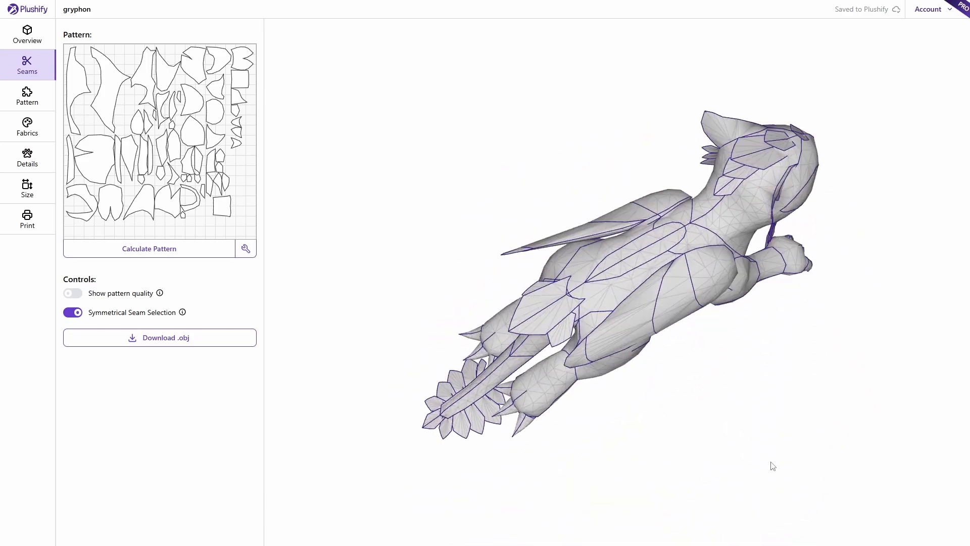
pyautogui.click(660, 255)
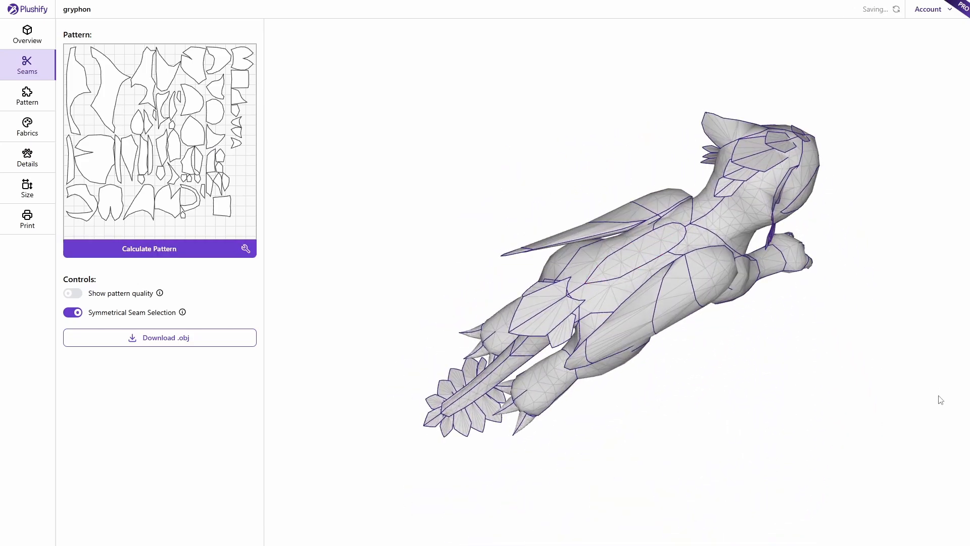
pyautogui.moveTo(939, 399); pyautogui.dragTo(799, 337)
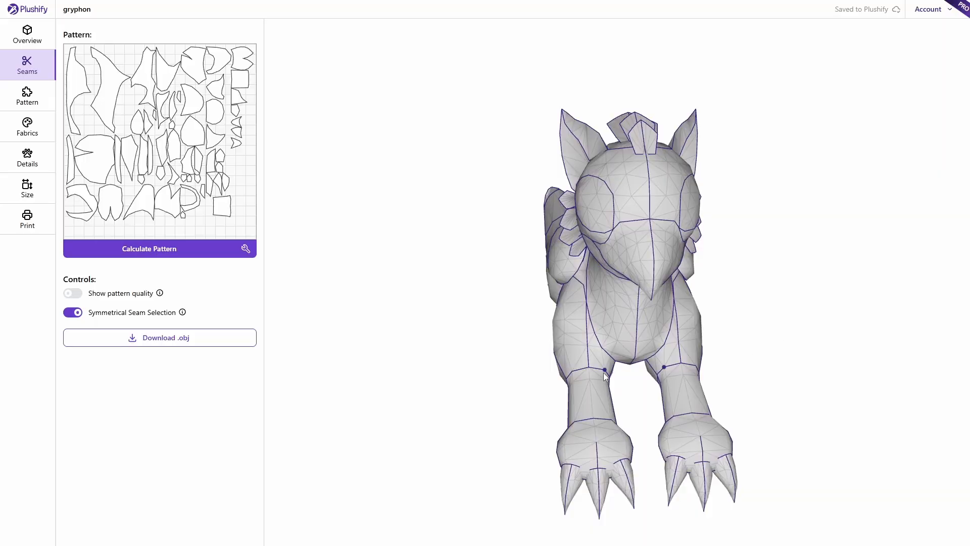
pyautogui.moveTo(550, 373); pyautogui.dragTo(515, 363)
pyautogui.scroll(5, 551, 457)
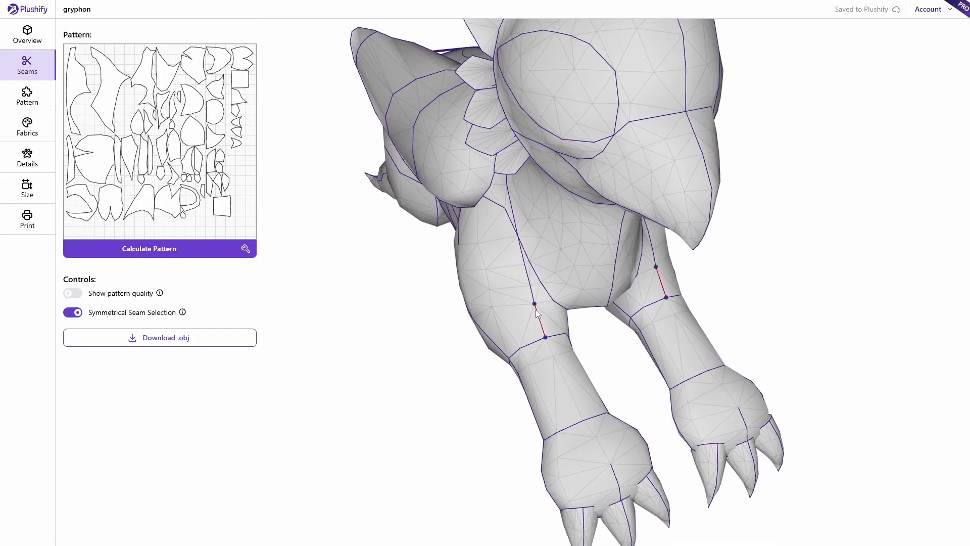
pyautogui.click(537, 313)
# - Replace the seam across both forelegs with a new foreleg seam and recalculate the pattern
pyautogui.moveTo(598, 367); pyautogui.dragTo(491, 316)
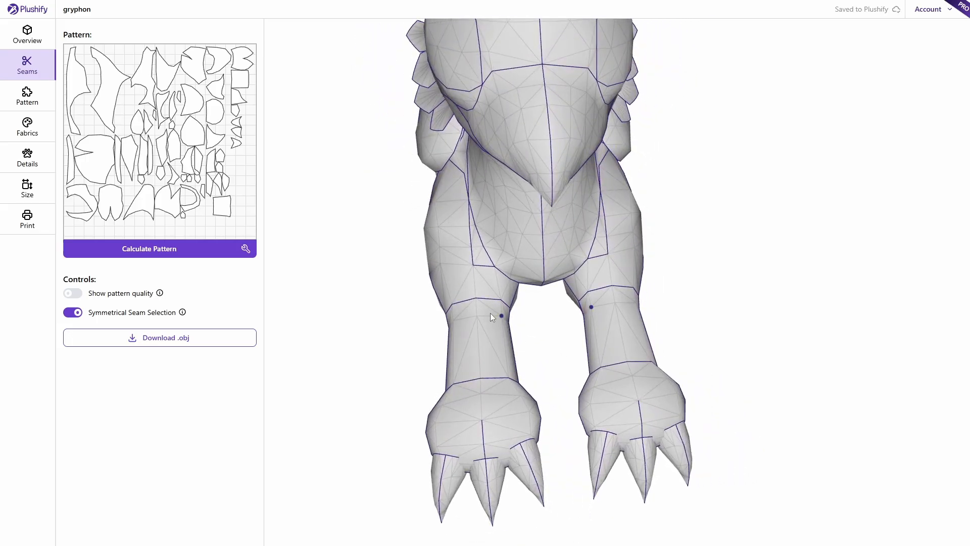
pyautogui.moveTo(360, 355); pyautogui.dragTo(423, 340)
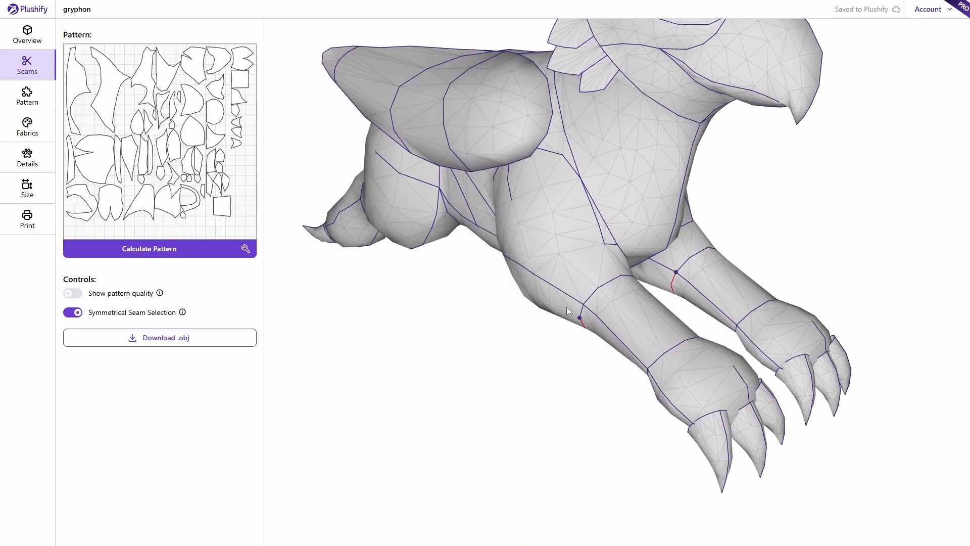
pyautogui.click(581, 302)
pyautogui.click(541, 272)
pyautogui.click(601, 248)
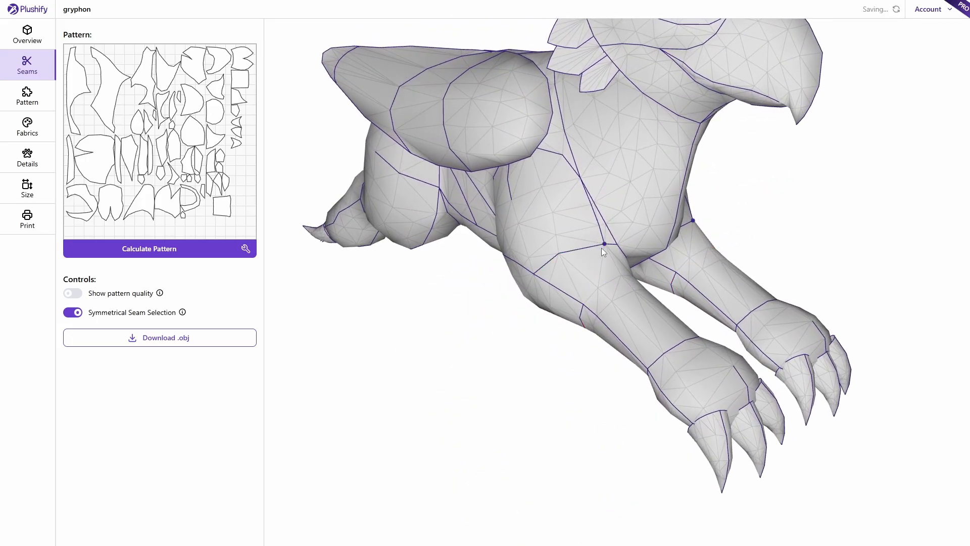
pyautogui.moveTo(523, 331)
pyautogui.mouseDown()
pyautogui.moveTo(447, 370)
pyautogui.moveTo(440, 387)
pyautogui.moveTo(511, 380)
pyautogui.mouseUp()
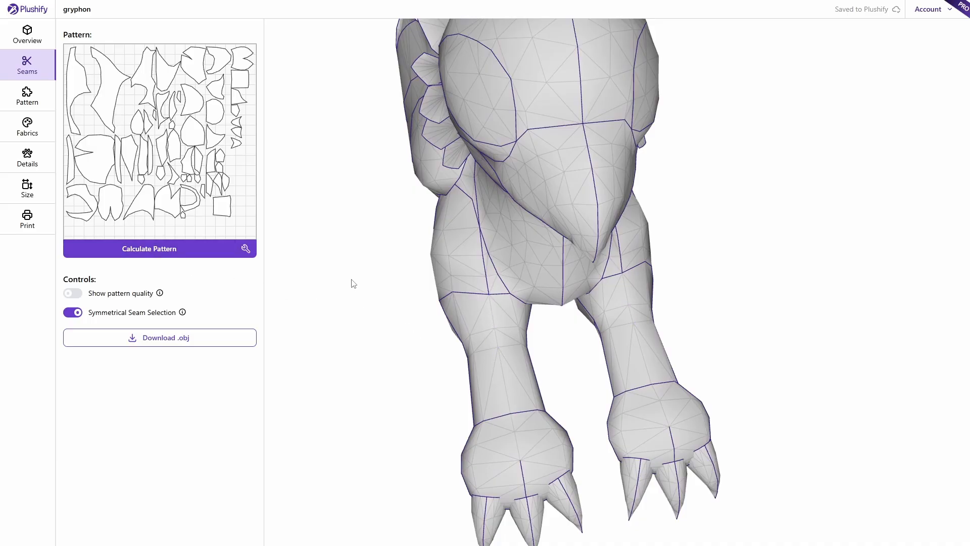
pyautogui.click(181, 254)
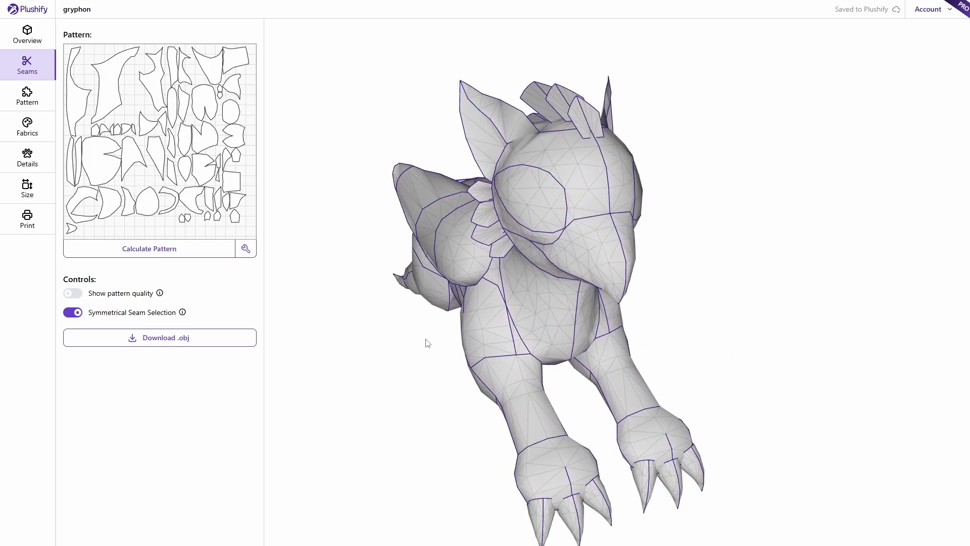
pyautogui.click(27, 128)
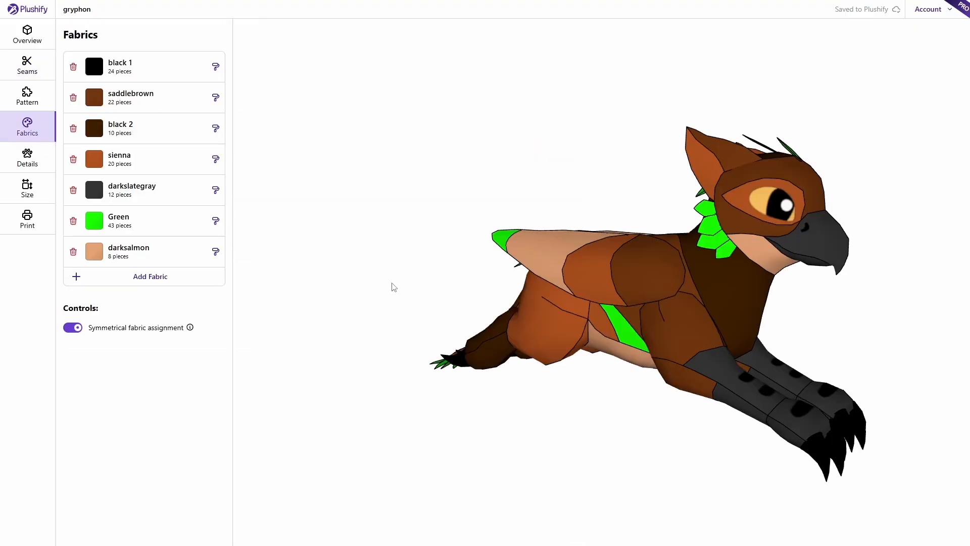
pyautogui.moveTo(424, 257); pyautogui.dragTo(441, 292)
pyautogui.scroll(8, 498, 289)
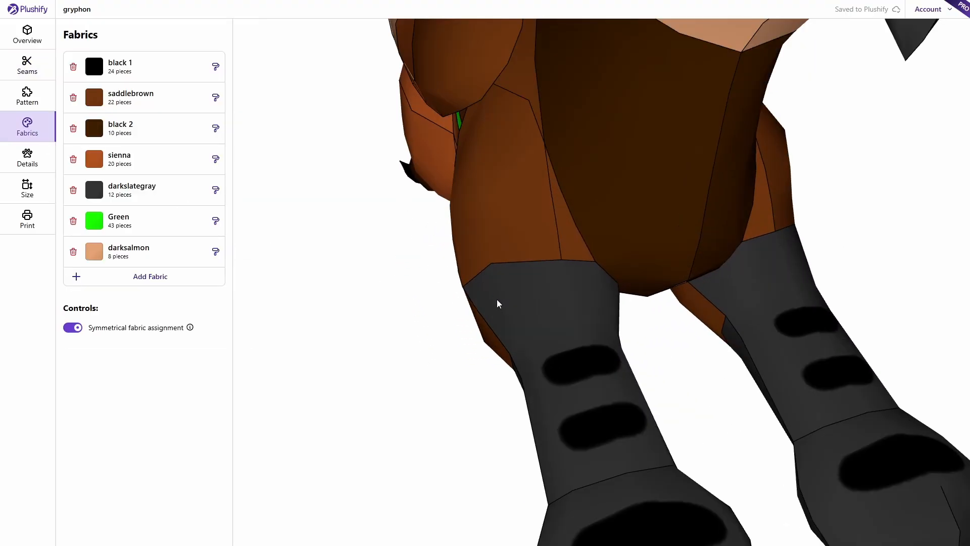
pyautogui.scroll(-3, 497, 299)
pyautogui.moveTo(459, 374); pyautogui.dragTo(490, 377)
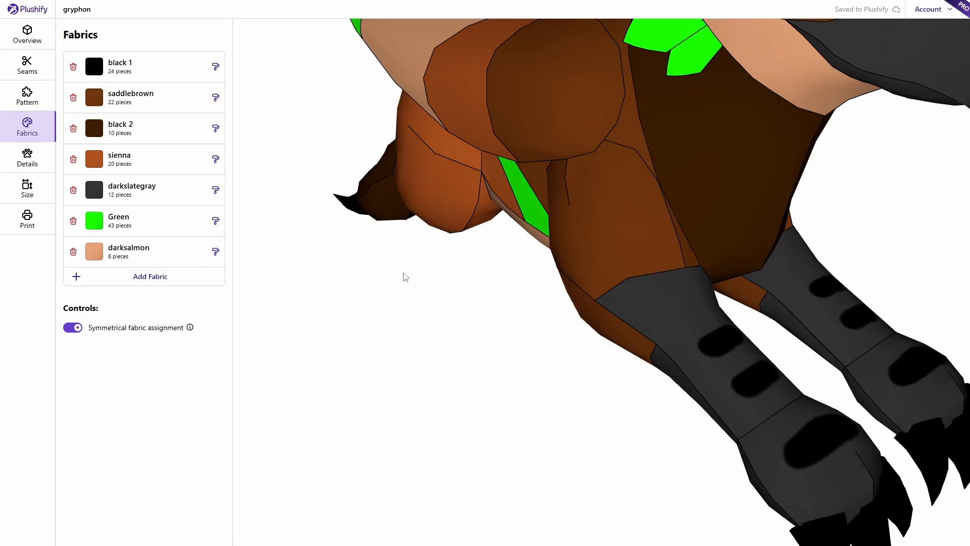
# - On the Details page, nudge the black Detail 3 oval on Piece 8's leg and deselect it
pyautogui.click(36, 168)
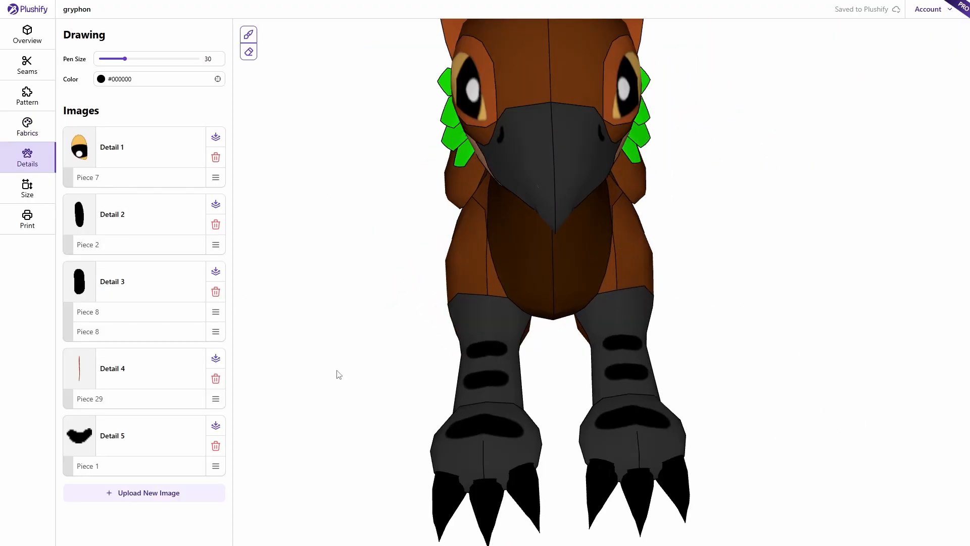
pyautogui.moveTo(331, 365); pyautogui.dragTo(370, 350)
pyautogui.scroll(3, 373, 355)
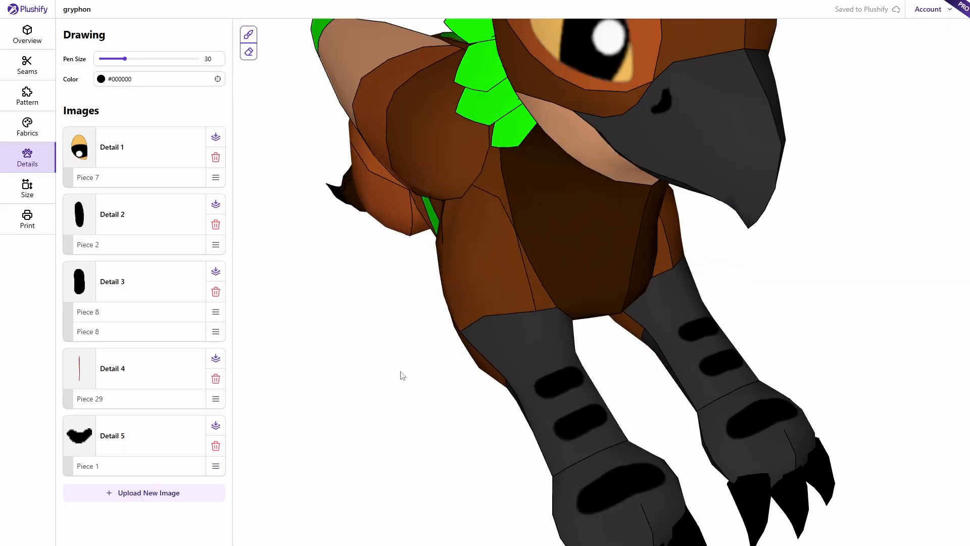
pyautogui.moveTo(400, 392); pyautogui.dragTo(375, 321, button='right')
pyautogui.click(545, 314)
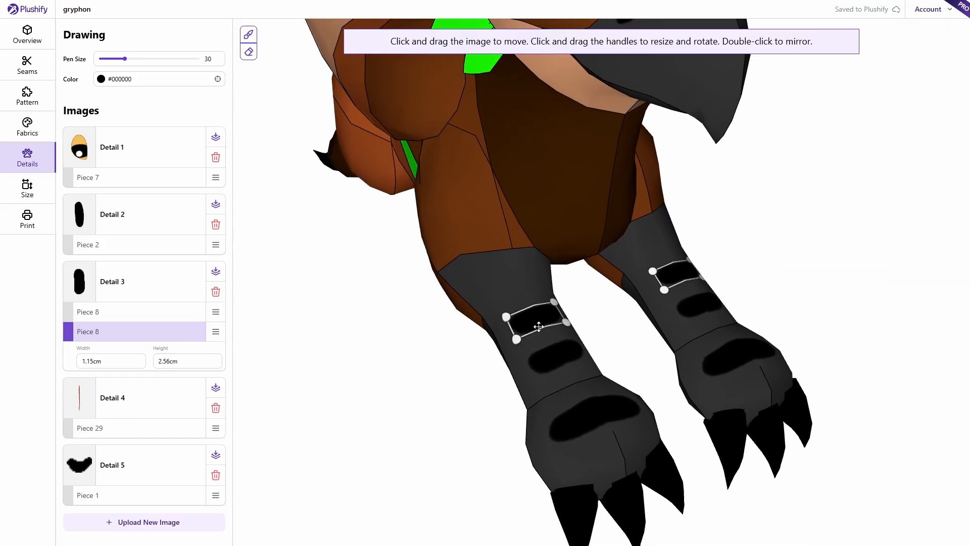
pyautogui.moveTo(535, 320)
pyautogui.mouseDown()
pyautogui.moveTo(522, 289)
pyautogui.moveTo(535, 319)
pyautogui.mouseUp()
pyautogui.click(376, 366)
pyautogui.scroll(-5, 379, 370)
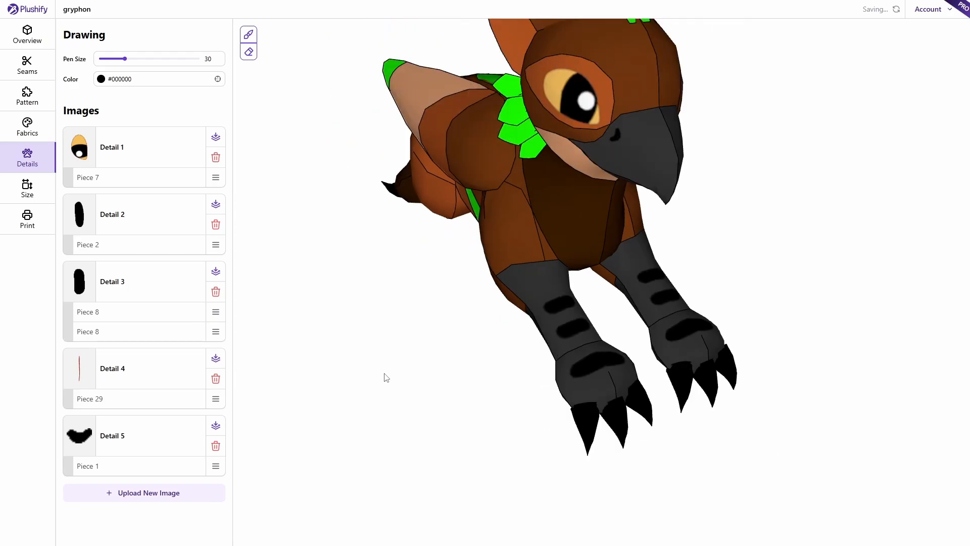
pyautogui.moveTo(386, 375); pyautogui.dragTo(396, 325)
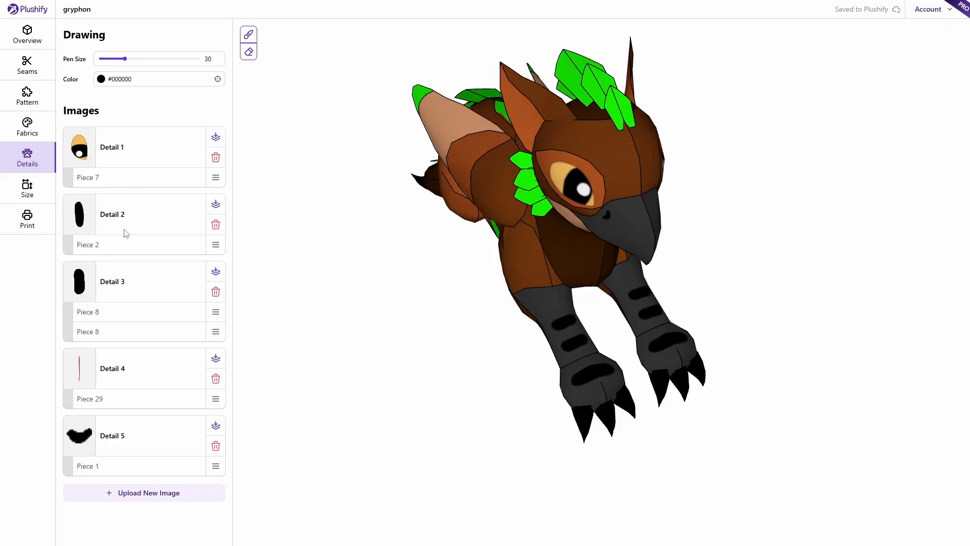
pyautogui.click(109, 403)
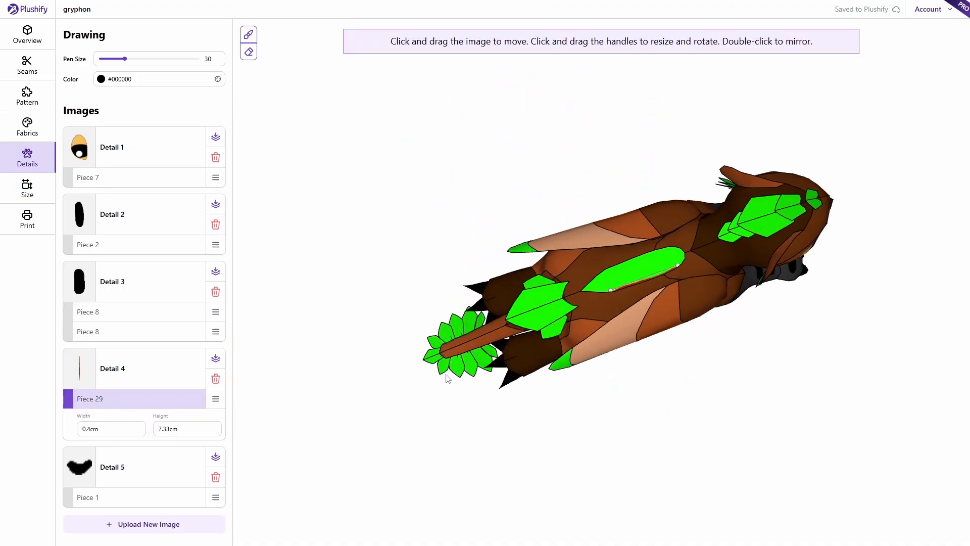
pyautogui.scroll(6, 729, 310)
pyautogui.click(729, 310)
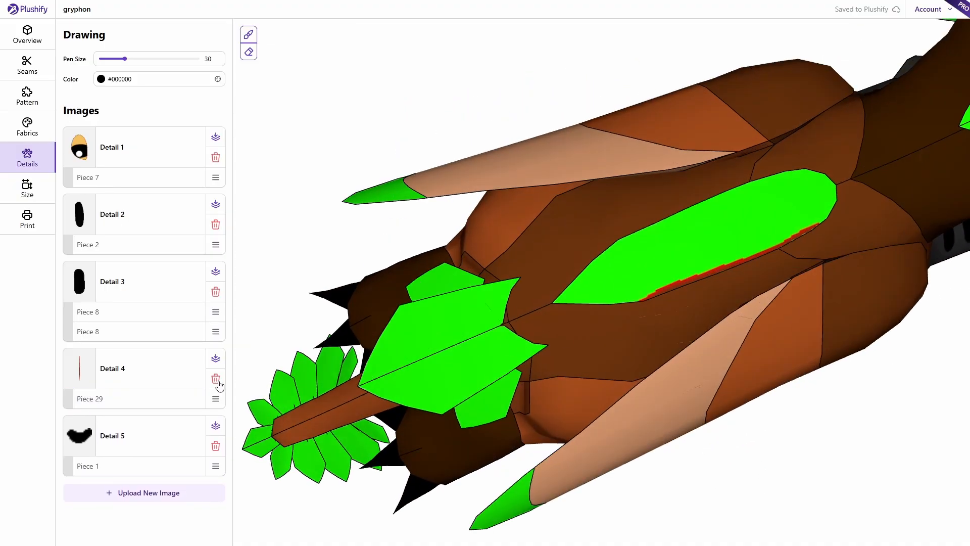
pyautogui.click(152, 399)
pyautogui.scroll(3, 672, 319)
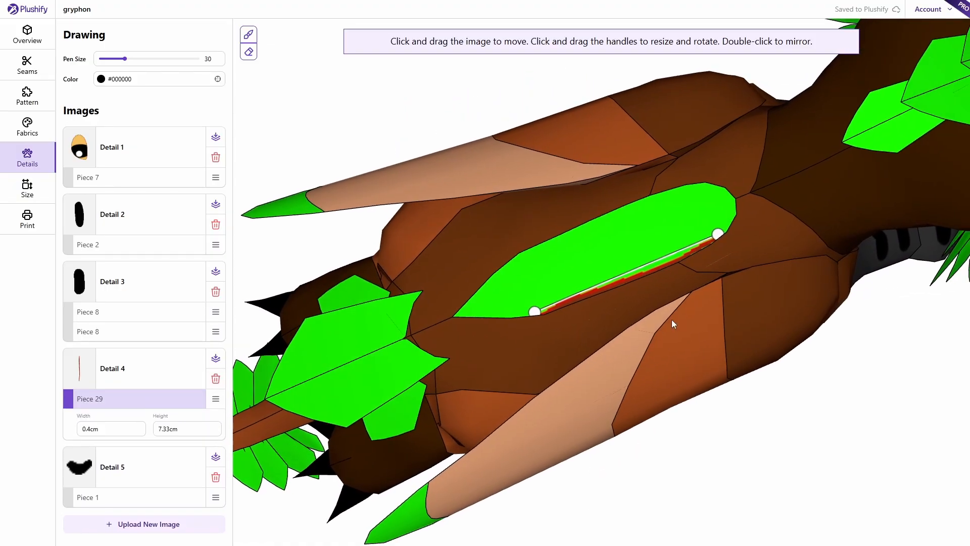
pyautogui.click(608, 330)
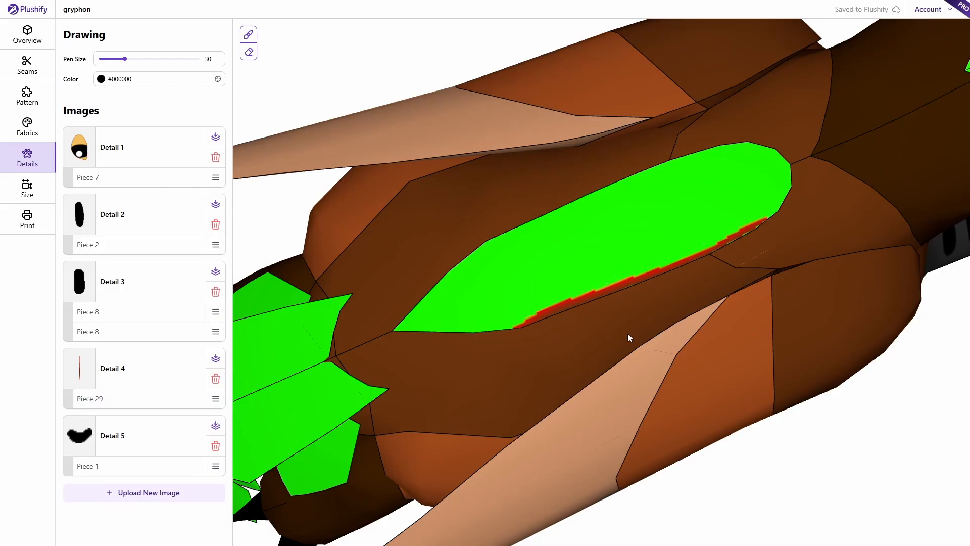
pyautogui.scroll(-5, 621, 296)
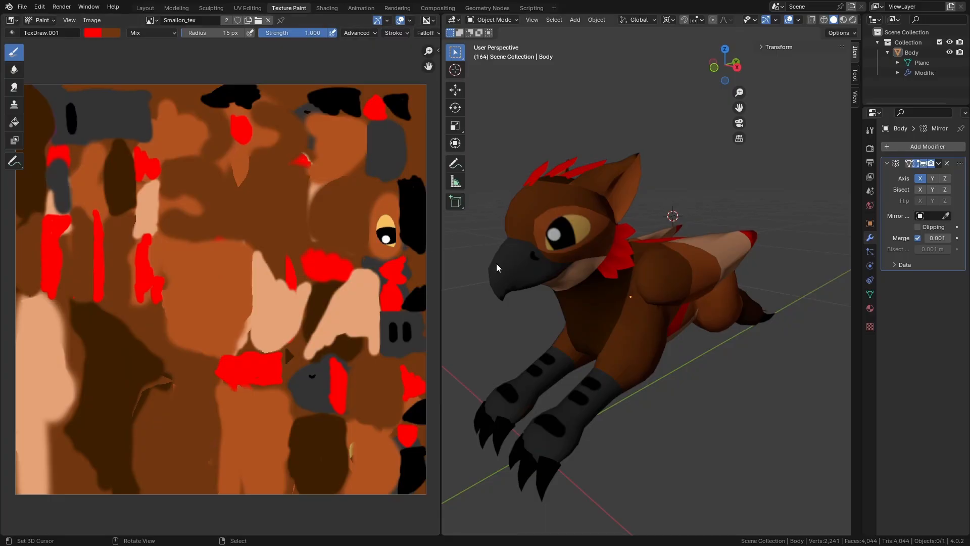
# - Look down on the body's back and switch to Edit Mode to show its UVs
pyautogui.moveTo(742, 336); pyautogui.dragTo(765, 335, button='middle')
pyautogui.scroll(6, 772, 329)
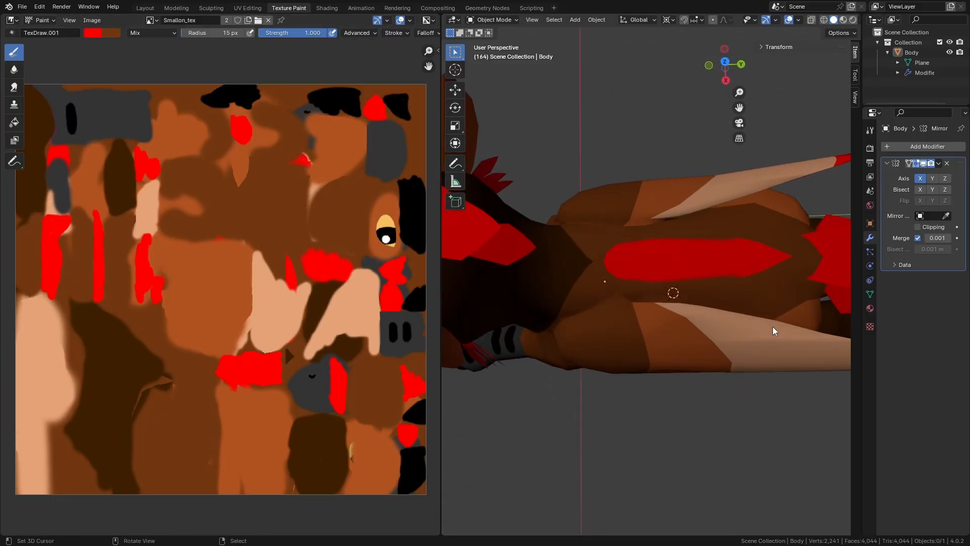
pyautogui.scroll(2, 680, 320)
pyautogui.press('Tab')
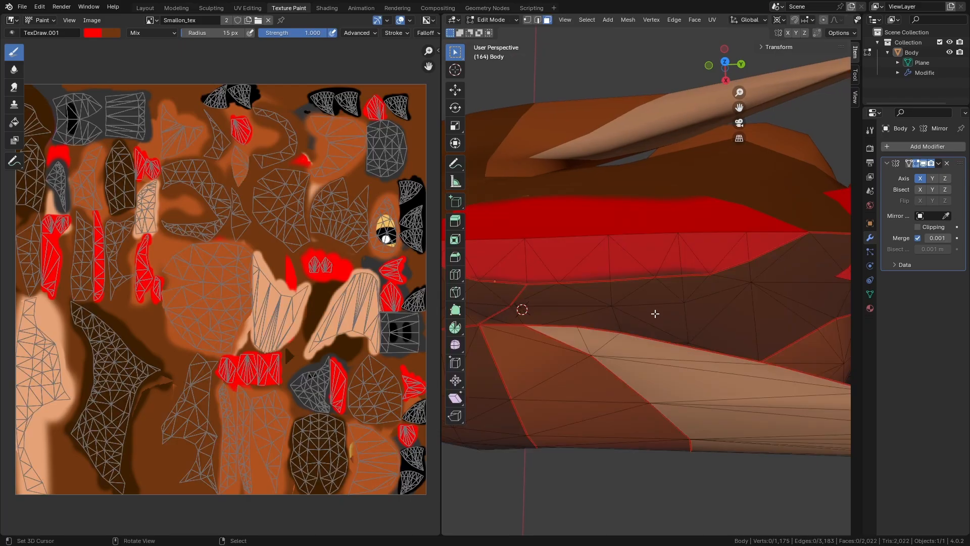
pyautogui.scroll(4, 643, 313)
pyautogui.keyDown('shift'); pyautogui.moveTo(630, 353); pyautogui.dragTo(694, 344, button='middle'); pyautogui.keyUp('shift')
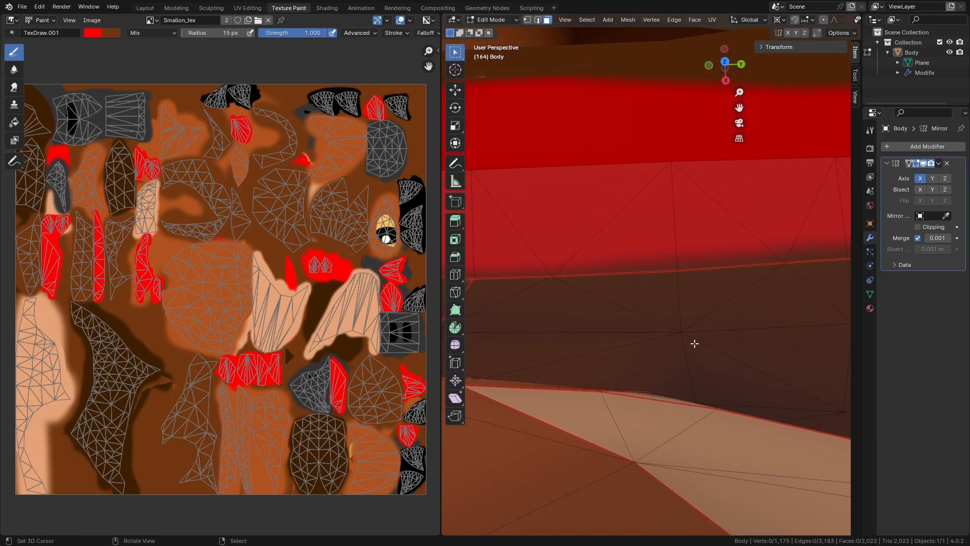
pyautogui.keyDown('shift'); pyautogui.moveTo(781, 262); pyautogui.dragTo(773, 297, button='middle'); pyautogui.keyUp('shift')
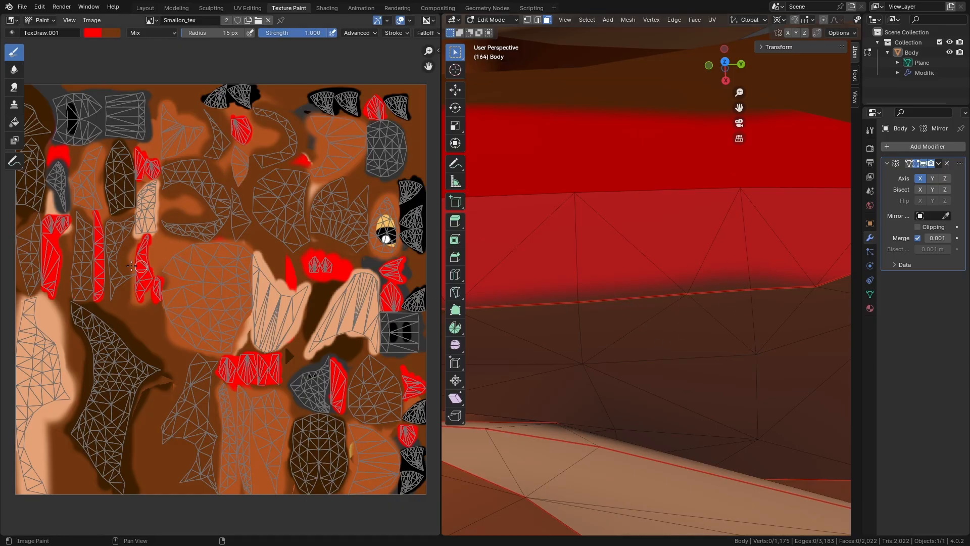
# - Zoom and pan the Image Editor onto the red stripe UV islands
pyautogui.scroll(5, 71, 252)
pyautogui.moveTo(71, 266); pyautogui.dragTo(326, 332, button='middle')
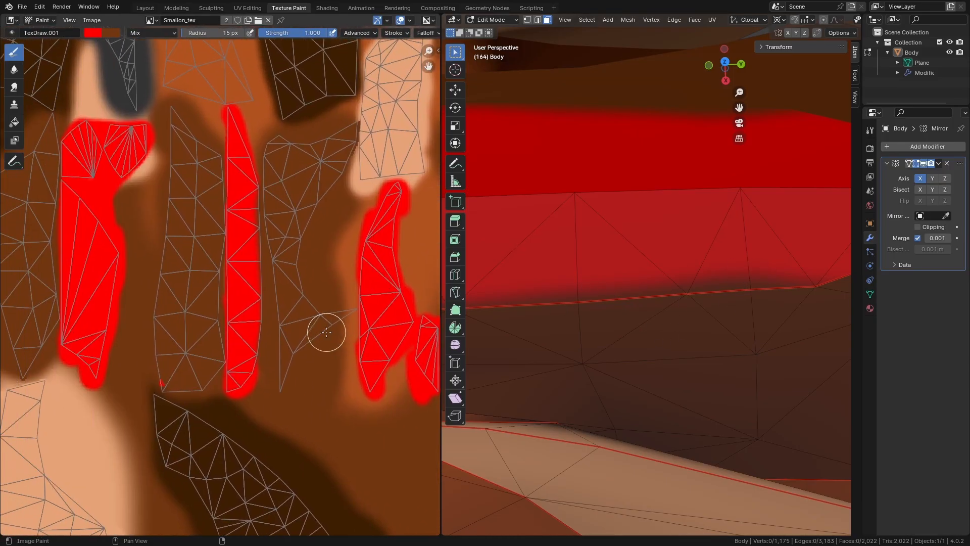
pyautogui.scroll(3, 223, 282)
pyautogui.moveTo(341, 270); pyautogui.dragTo(299, 297, button='middle')
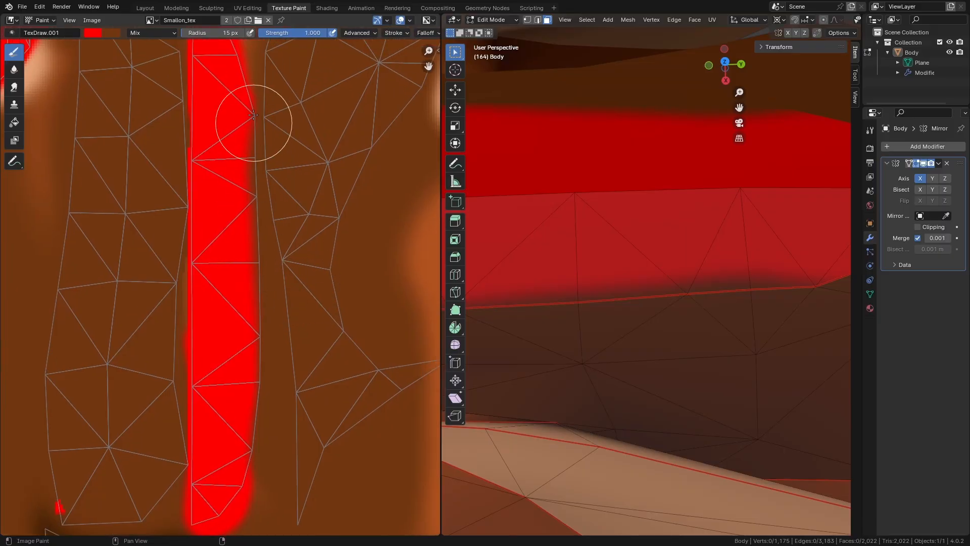
pyautogui.scroll(1, 250, 182)
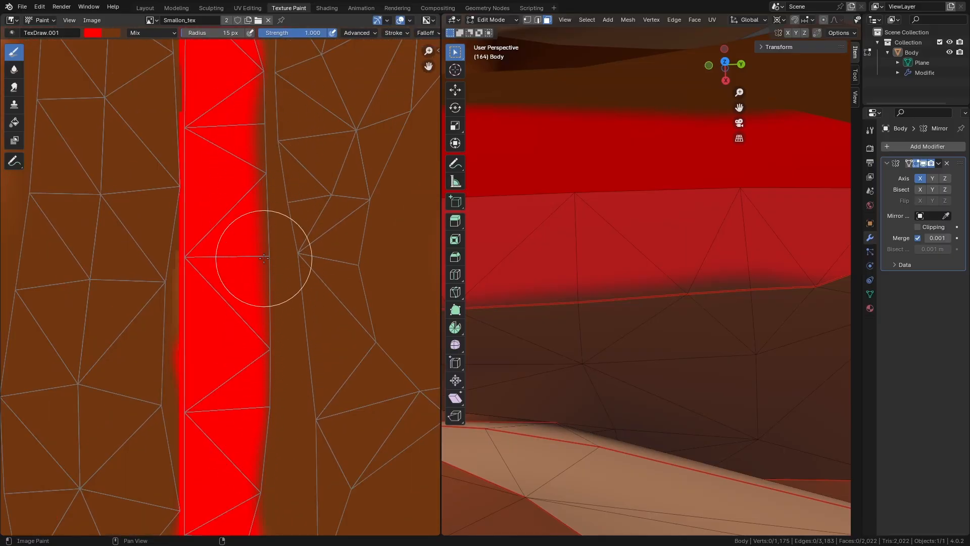
pyautogui.scroll(-2, 270, 249)
pyautogui.scroll(-2, 269, 248)
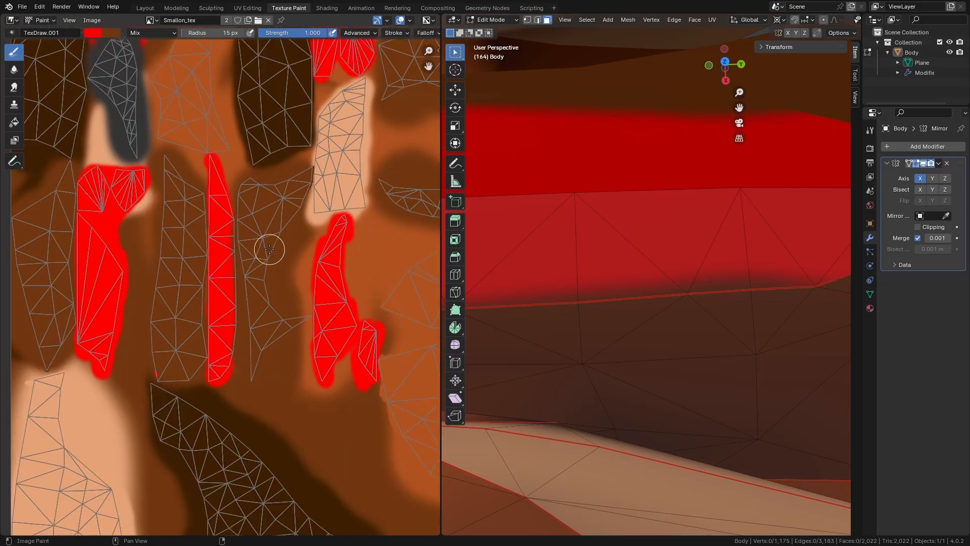
pyautogui.scroll(1, 267, 245)
pyautogui.scroll(2, 298, 260)
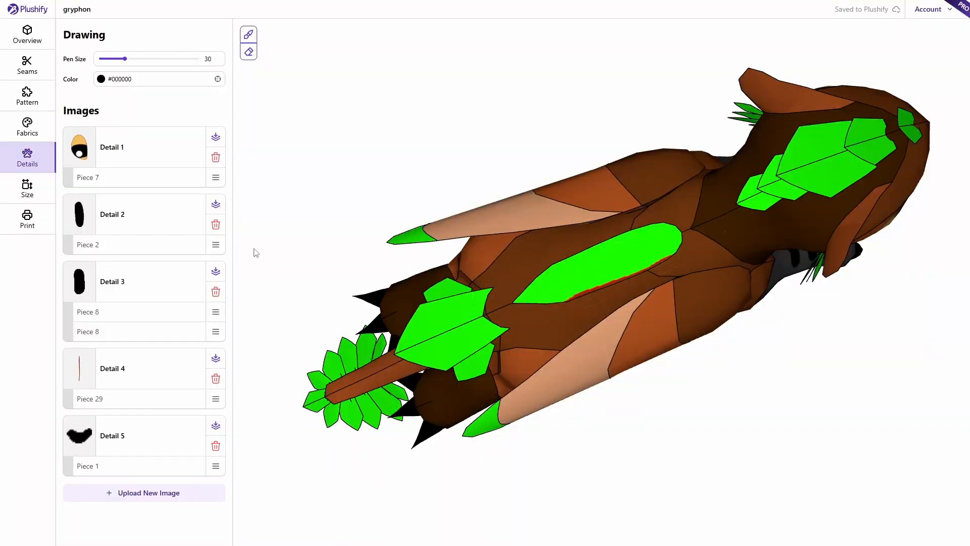
# - Delete the thin red Detail 4 stroke from the gryphon's back
pyautogui.moveTo(348, 292); pyautogui.dragTo(345, 281)
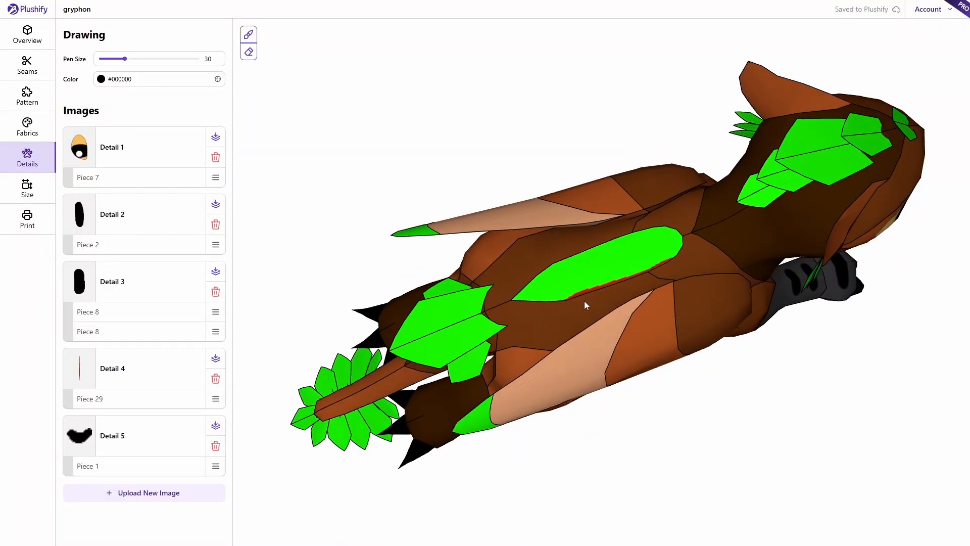
pyautogui.scroll(2, 598, 303)
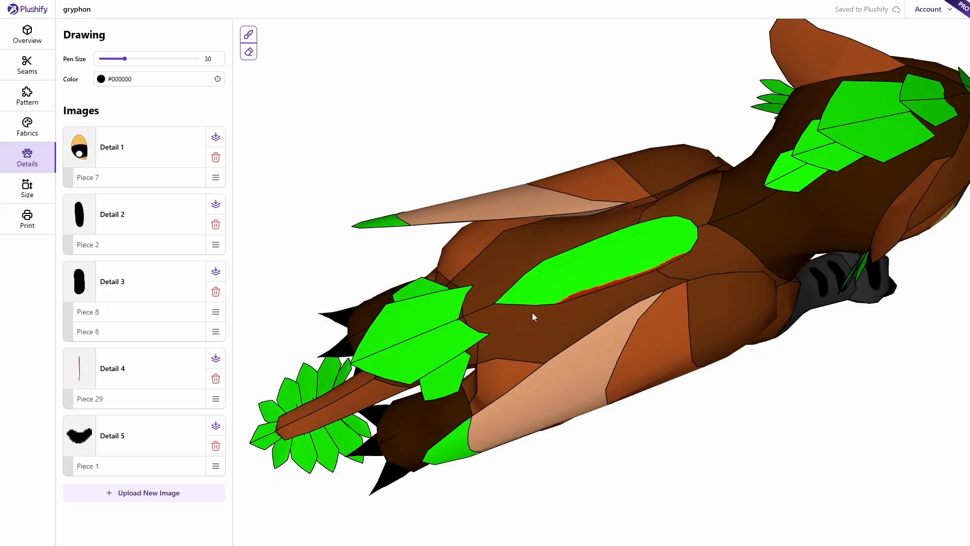
pyautogui.click(216, 378)
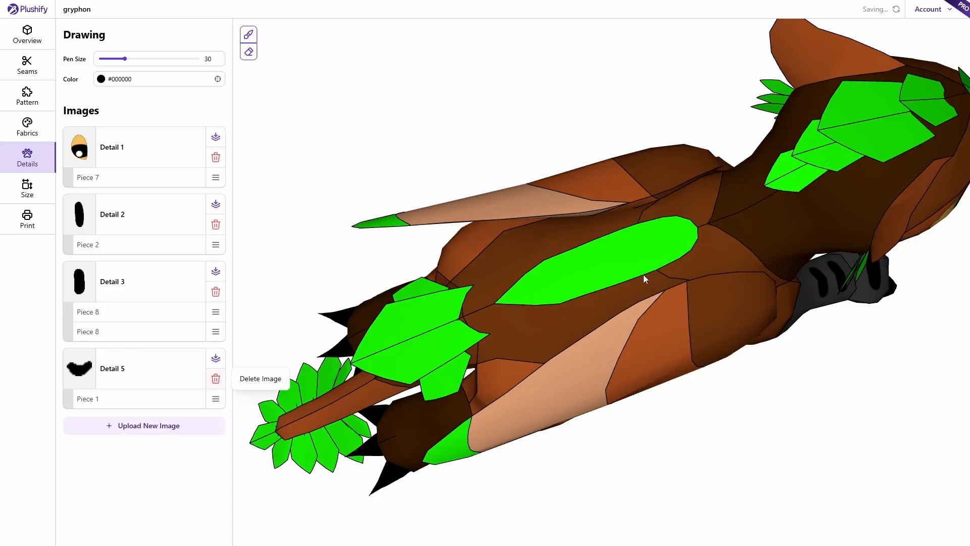
# - Display the pattern across its seven printable A4 pages
pyautogui.scroll(-3, 594, 273)
pyautogui.moveTo(723, 397); pyautogui.dragTo(620, 336)
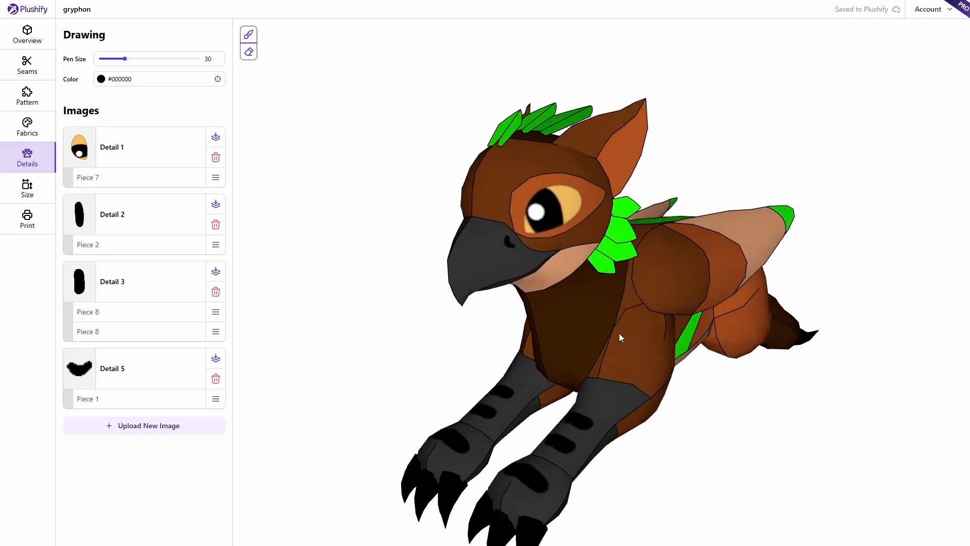
pyautogui.click(28, 225)
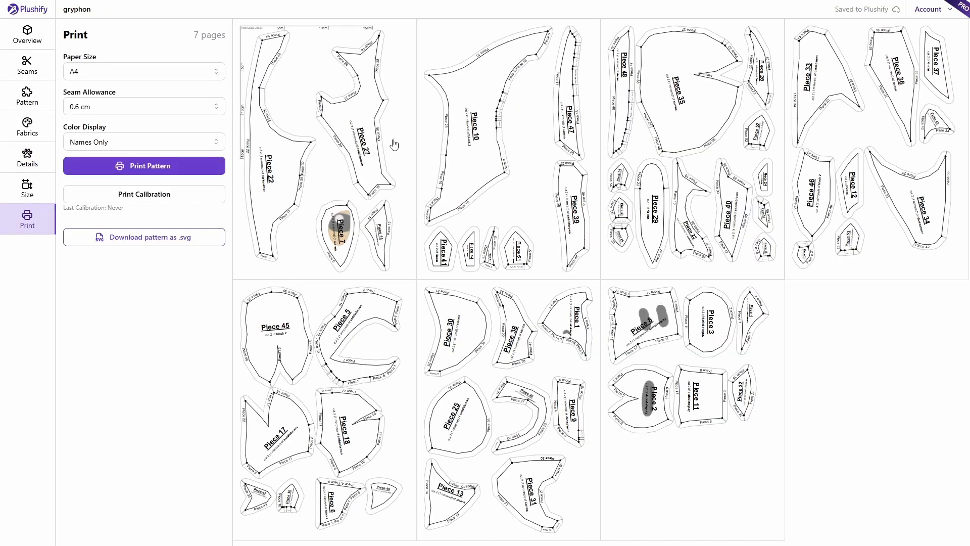
# - Inspect pattern page 7 enlarged, then return to the gryphon's Fabrics list
pyautogui.click(648, 329)
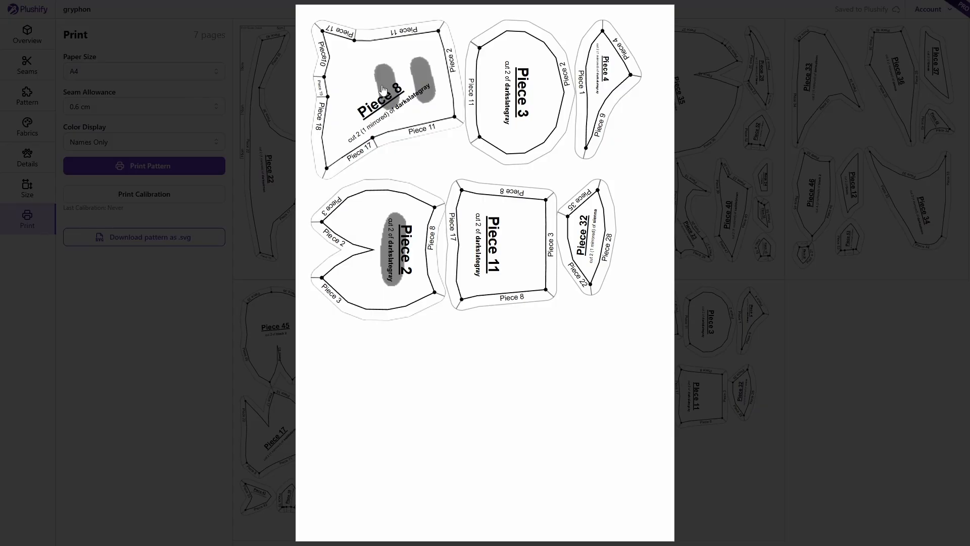
pyautogui.click(841, 313)
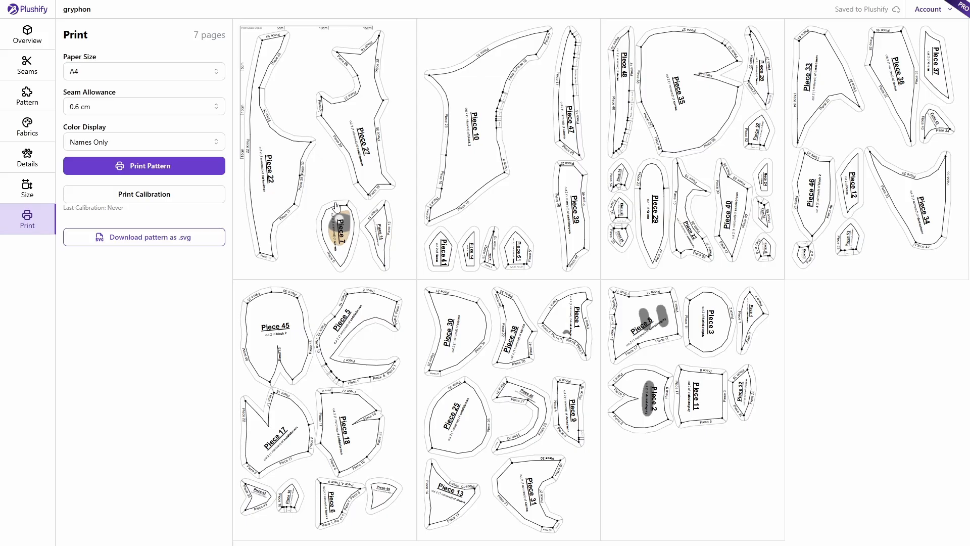
pyautogui.click(30, 133)
# - Rotate and zoom the gryphon on the Fabrics page, then go to the Your Projects dashboard
pyautogui.moveTo(415, 199); pyautogui.dragTo(434, 205)
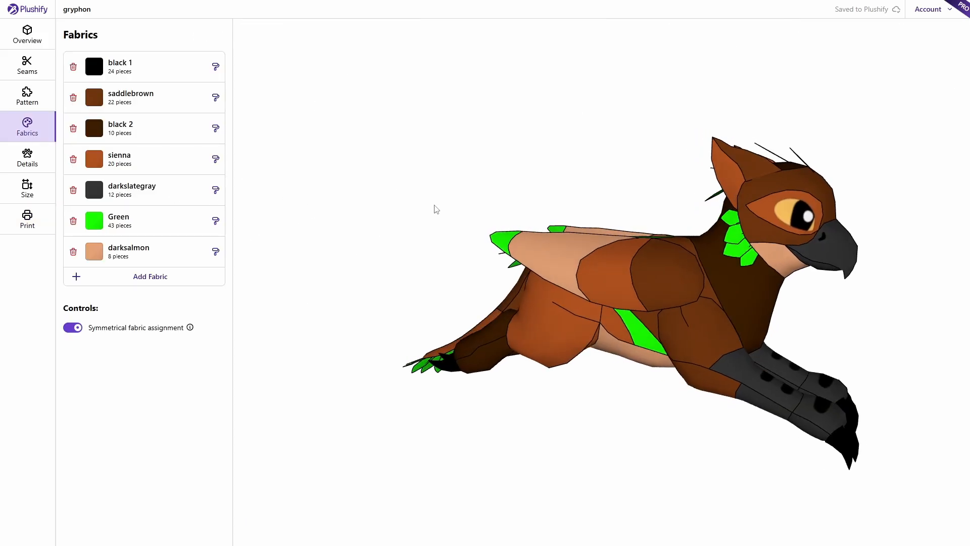
pyautogui.moveTo(567, 158); pyautogui.dragTo(474, 181, button='right')
pyautogui.moveTo(472, 175); pyautogui.dragTo(471, 185)
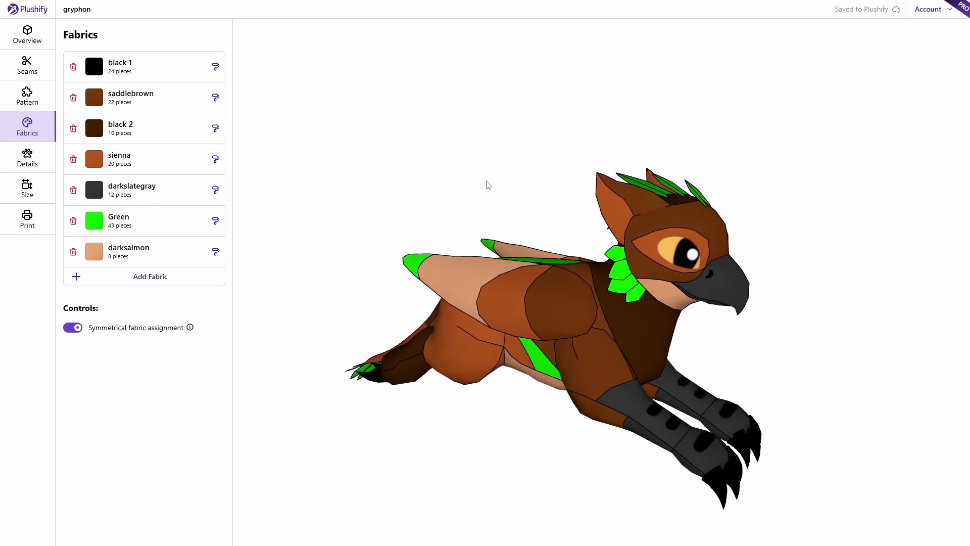
pyautogui.scroll(3, 501, 181)
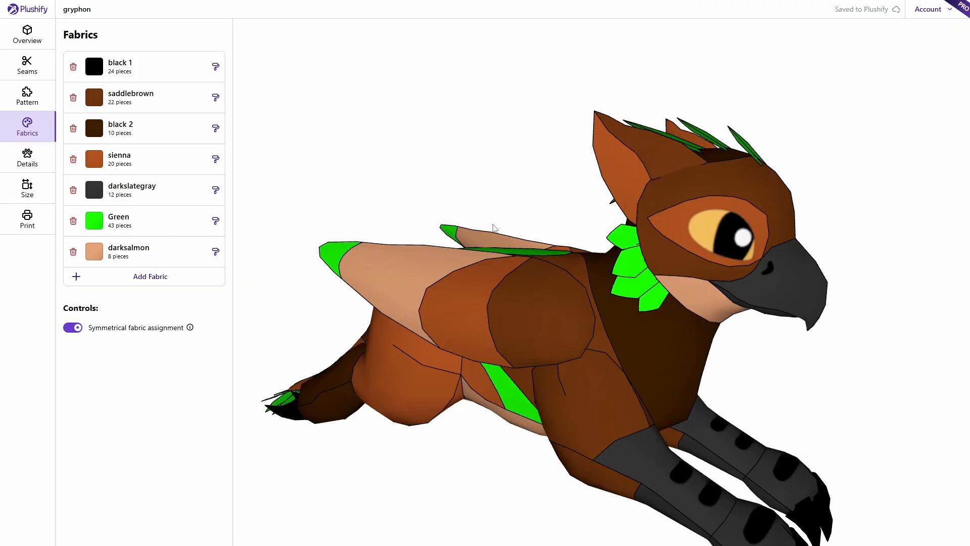
pyautogui.click(29, 12)
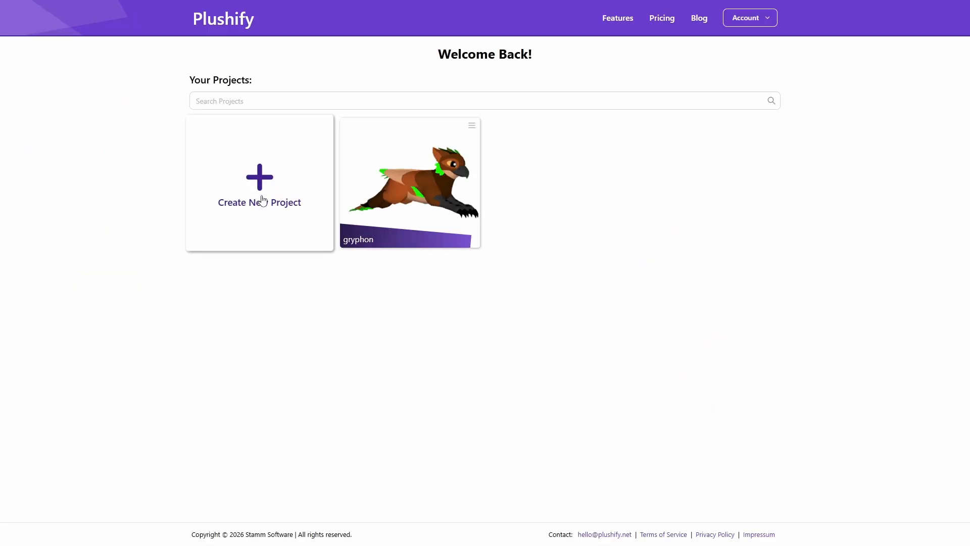
# - Create a new project from gryphon.obj in the correct pose, using its UV map for the pattern
pyautogui.click(259, 196)
pyautogui.click(470, 188)
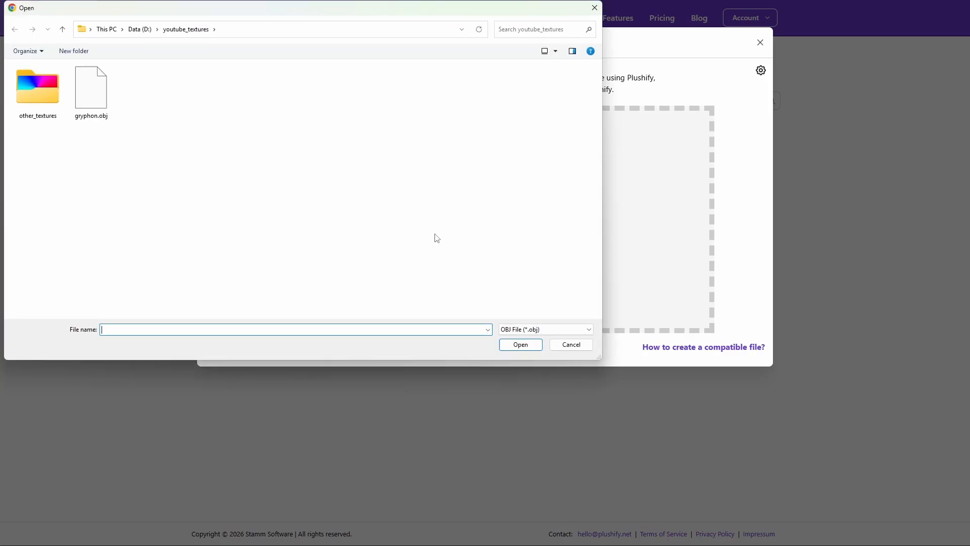
pyautogui.doubleClick(91, 88)
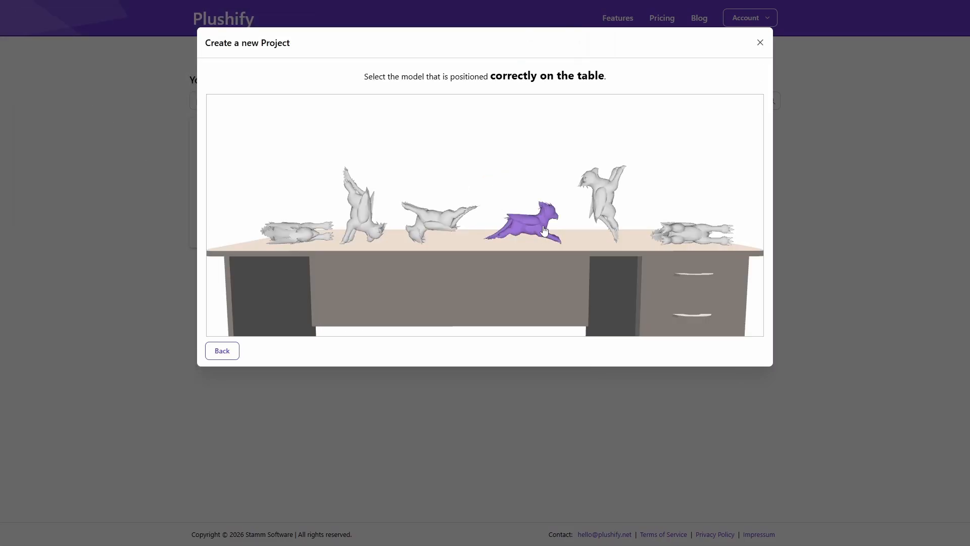
pyautogui.click(536, 226)
pyautogui.click(537, 226)
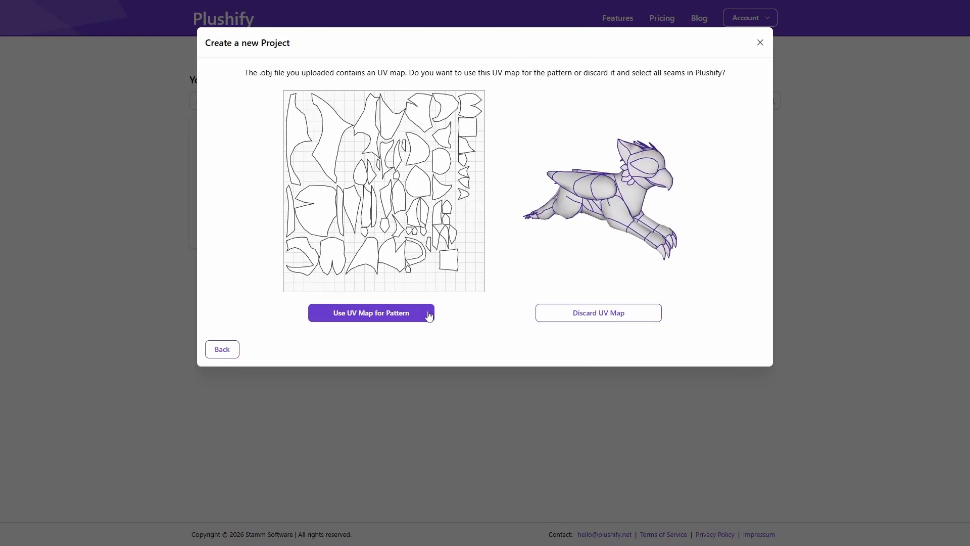
pyautogui.click(396, 315)
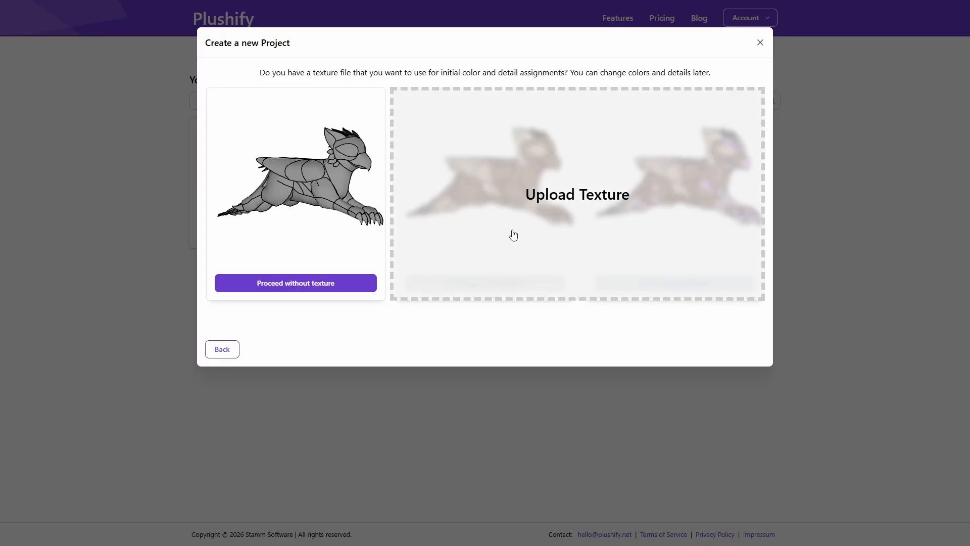
# - Upload rainbow.jpg from other_textures and take both colours and details from it
pyautogui.click(513, 235)
pyautogui.doubleClick(40, 93)
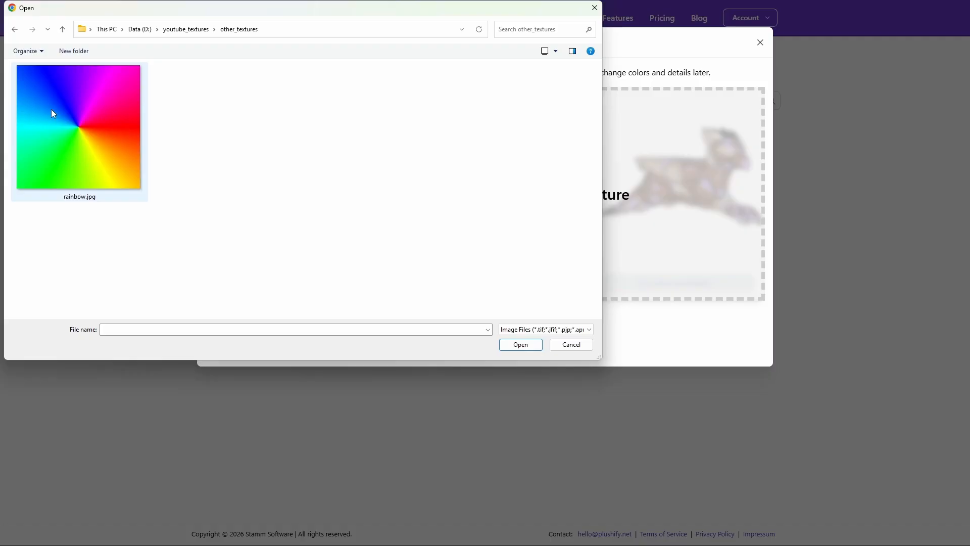
pyautogui.click(116, 179)
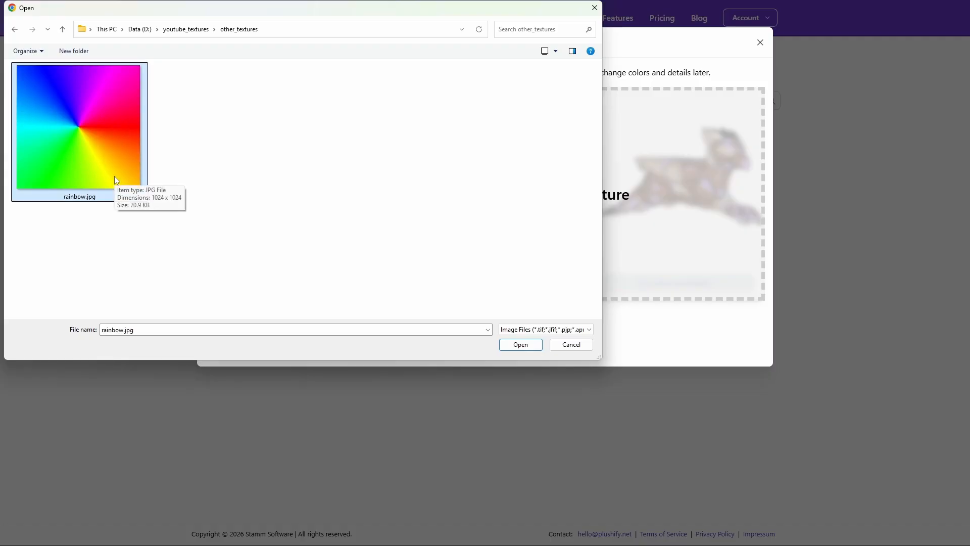
pyautogui.click(521, 344)
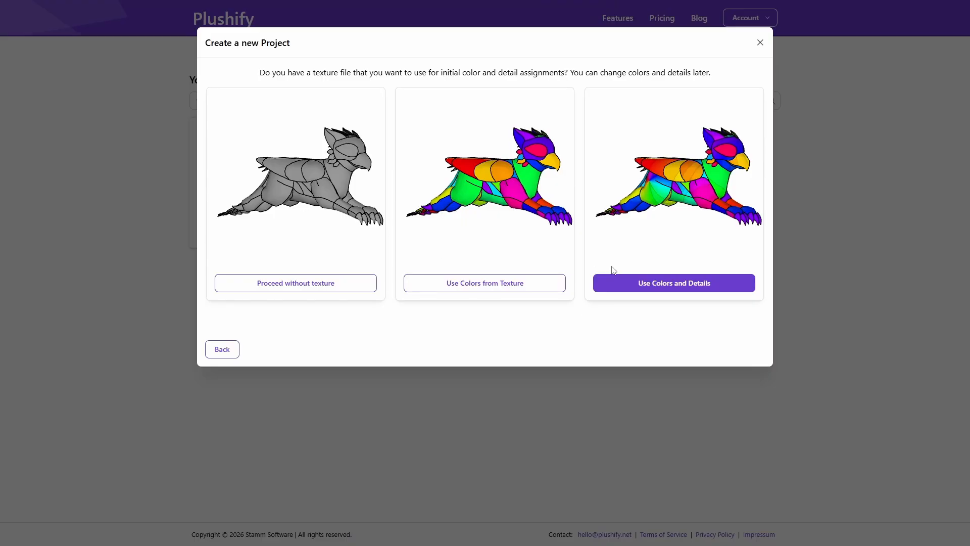
pyautogui.click(717, 284)
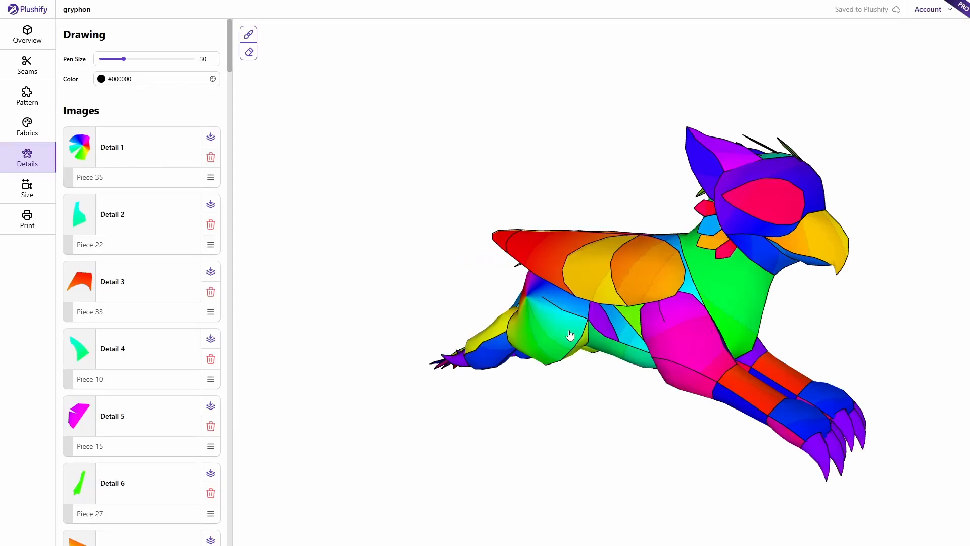
pyautogui.click(20, 128)
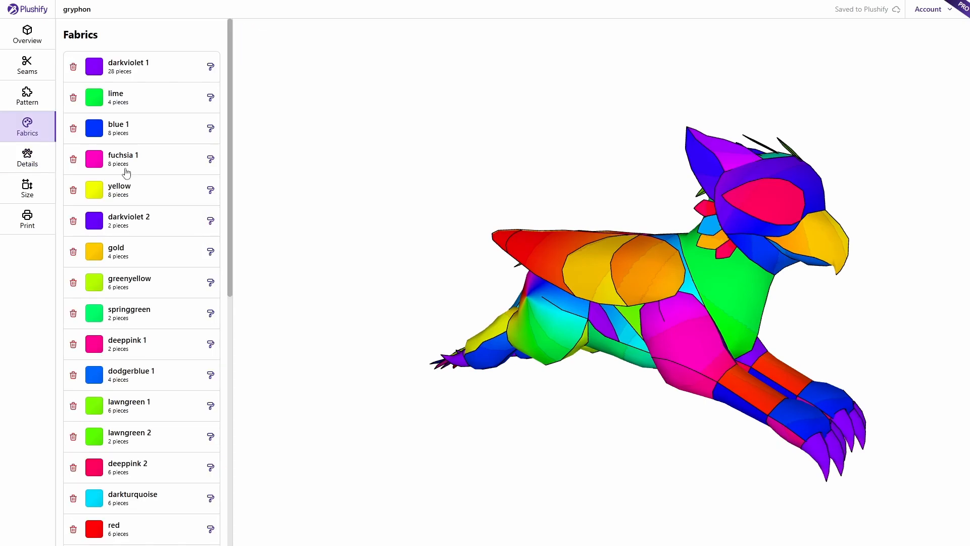
pyautogui.moveTo(402, 167); pyautogui.dragTo(775, 161)
pyautogui.moveTo(350, 277); pyautogui.dragTo(699, 239)
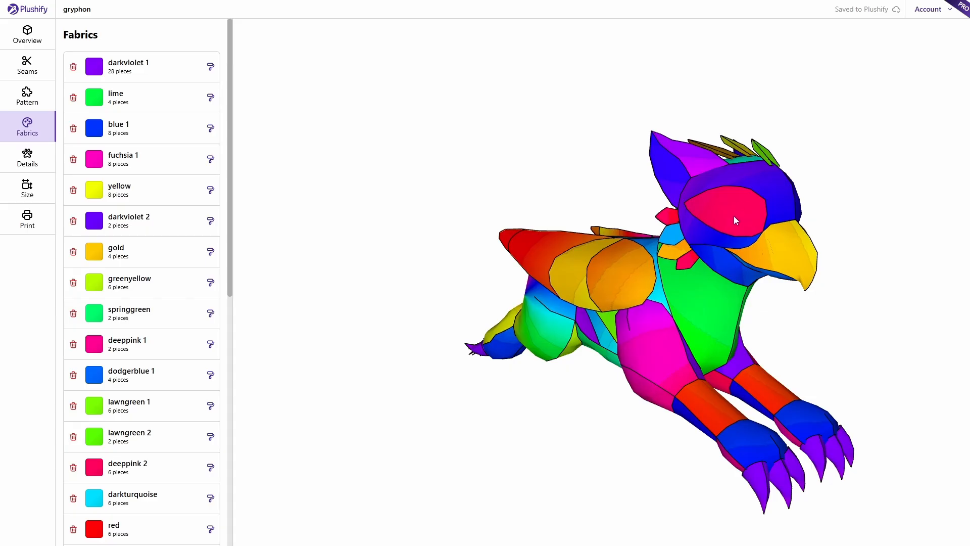
pyautogui.moveTo(499, 218); pyautogui.dragTo(428, 287)
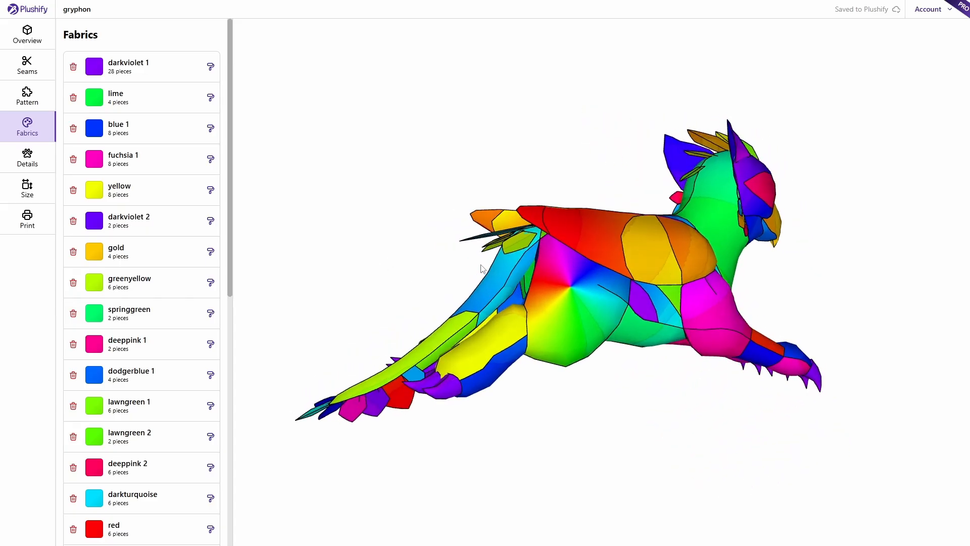
pyautogui.scroll(5, 560, 345)
pyautogui.scroll(2, 581, 355)
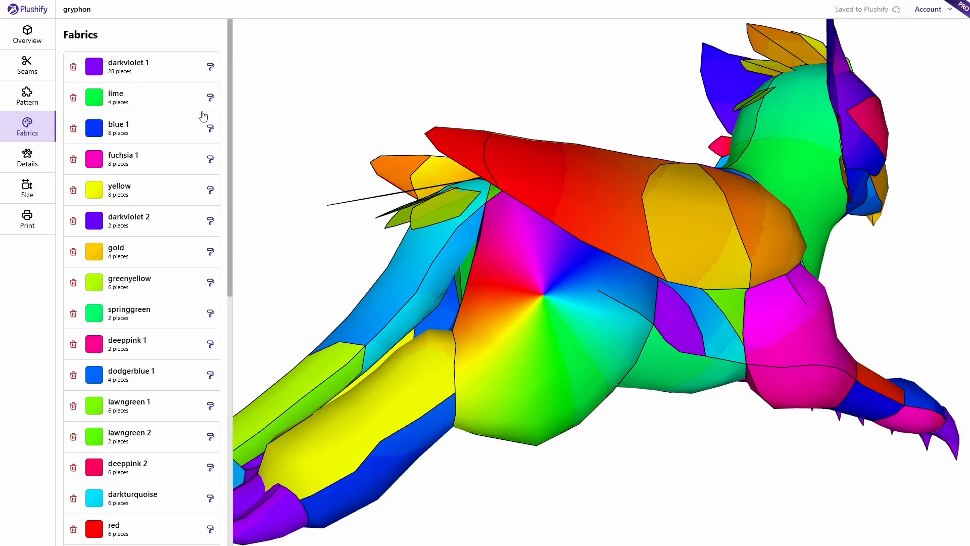
pyautogui.click(133, 106)
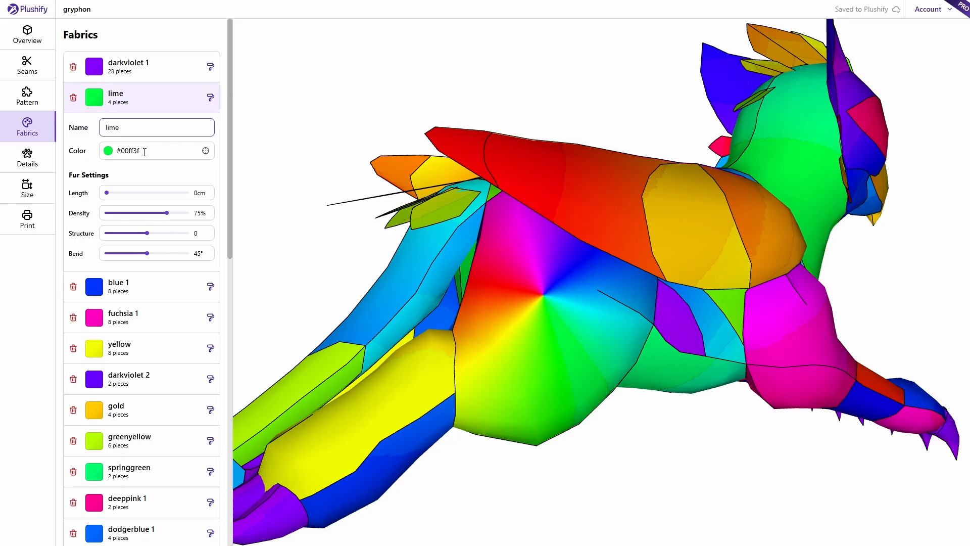
pyautogui.click(145, 153)
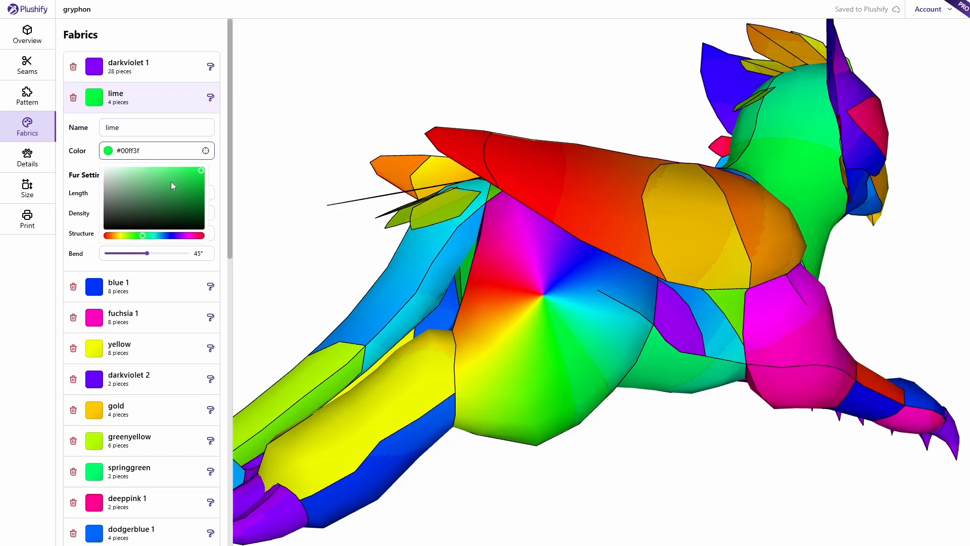
pyautogui.moveTo(172, 184); pyautogui.dragTo(128, 207)
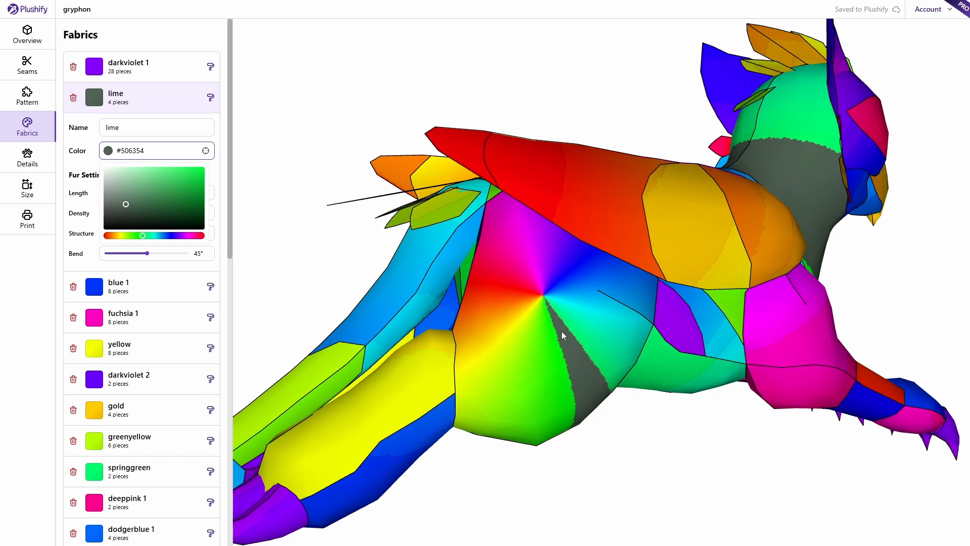
pyautogui.click(322, 263)
pyautogui.hotkey('ctrl', 'z')
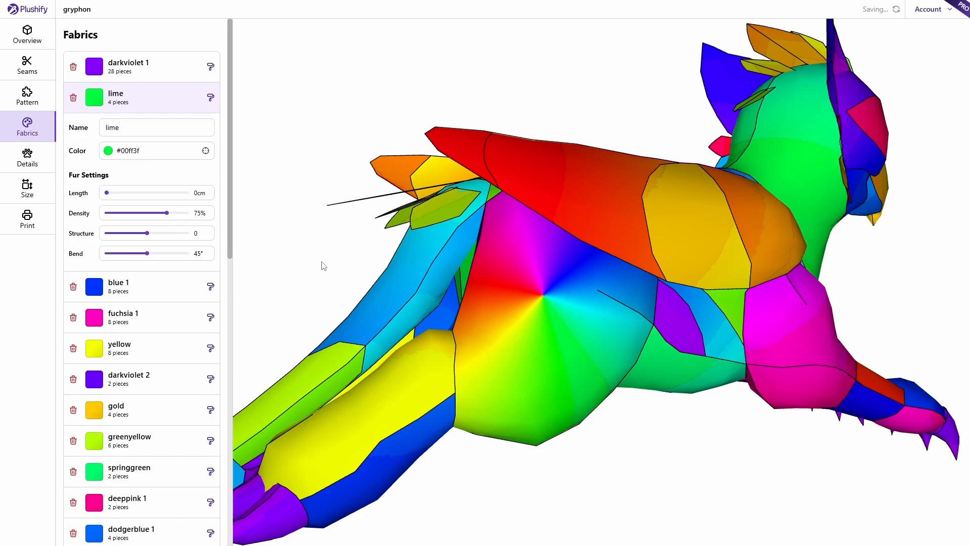
pyautogui.click(27, 157)
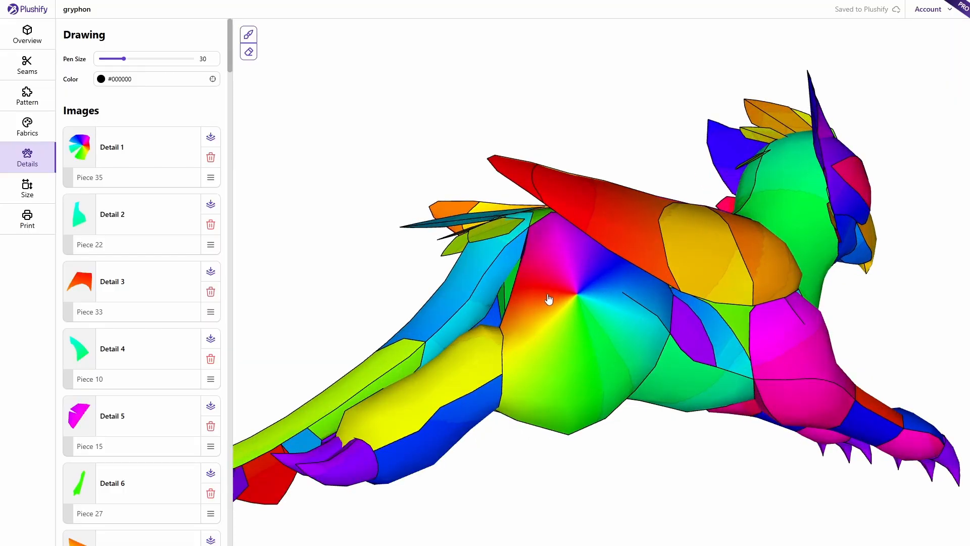
# - Try moving the Piece 35 rainbow detail, restore it, then generate the pattern on the Print page
pyautogui.click(556, 293)
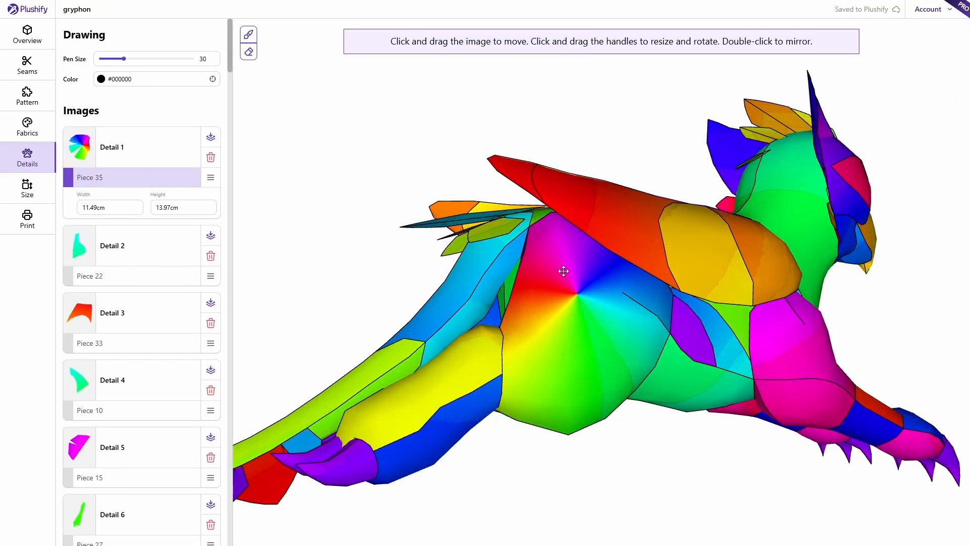
pyautogui.moveTo(623, 273); pyautogui.dragTo(545, 399)
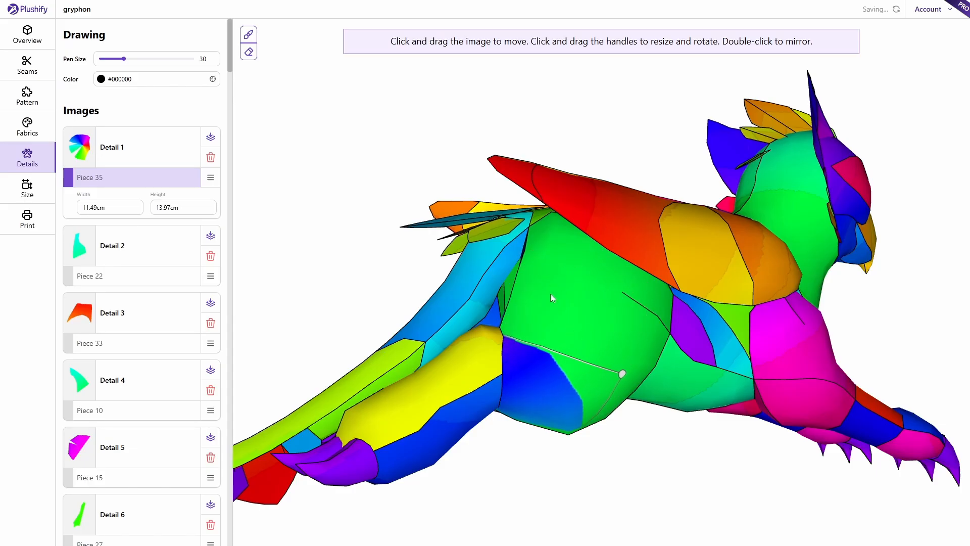
pyautogui.click(576, 313)
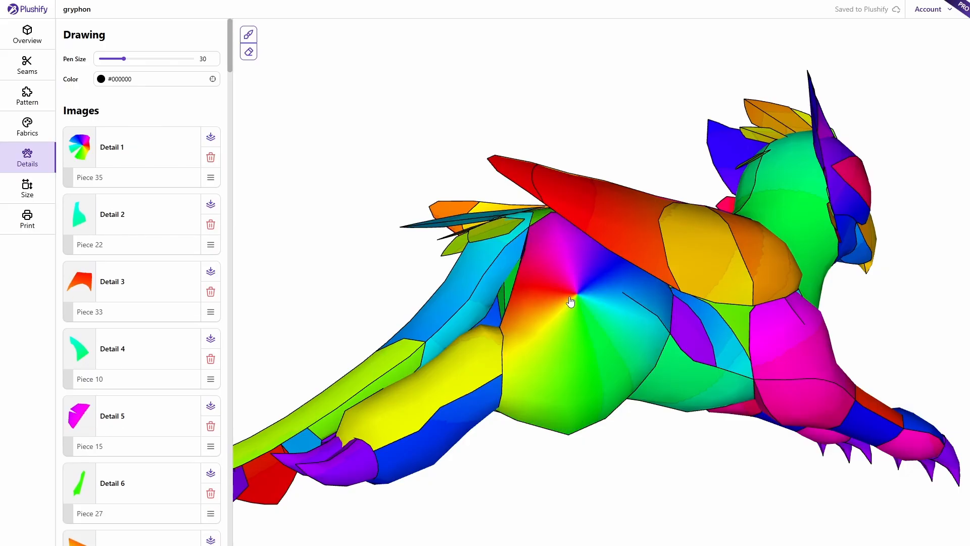
pyautogui.click(571, 301)
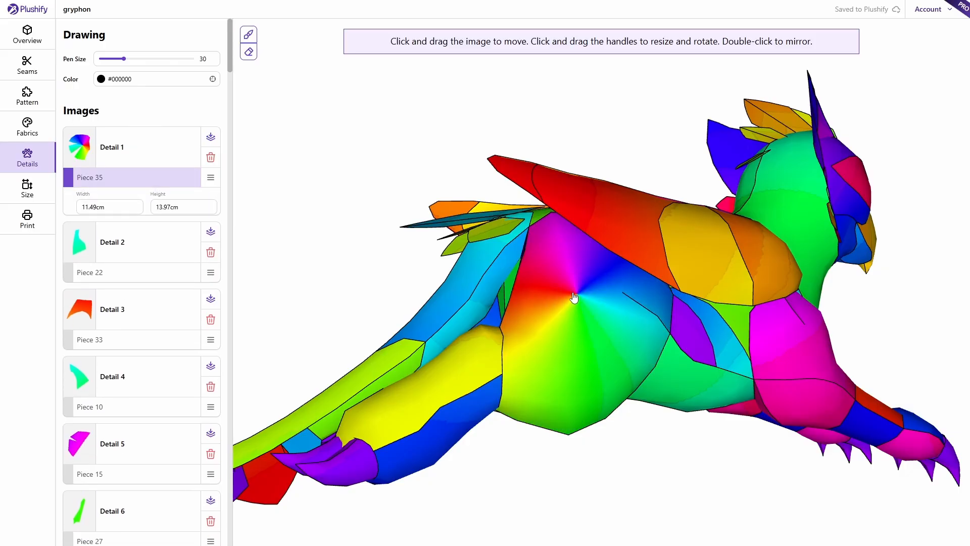
pyautogui.click(318, 250)
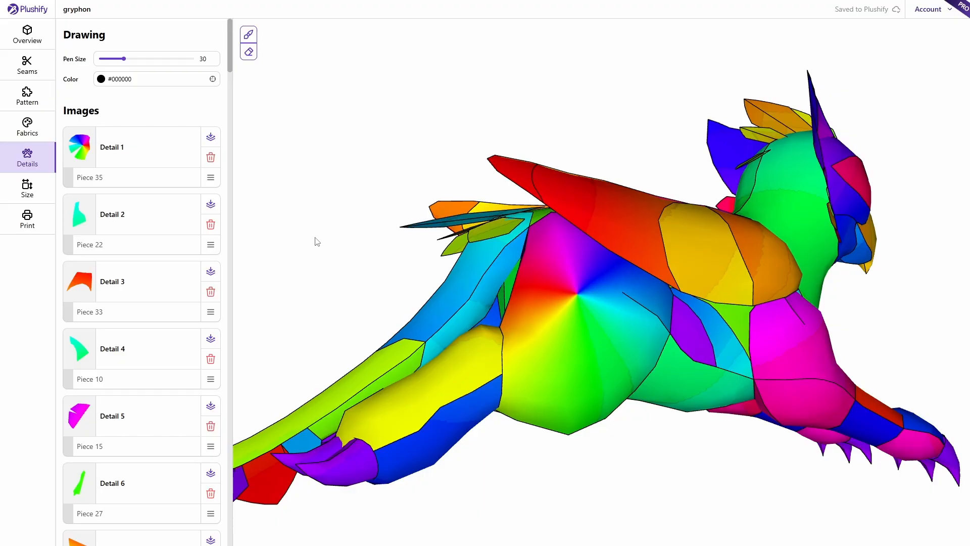
pyautogui.click(32, 225)
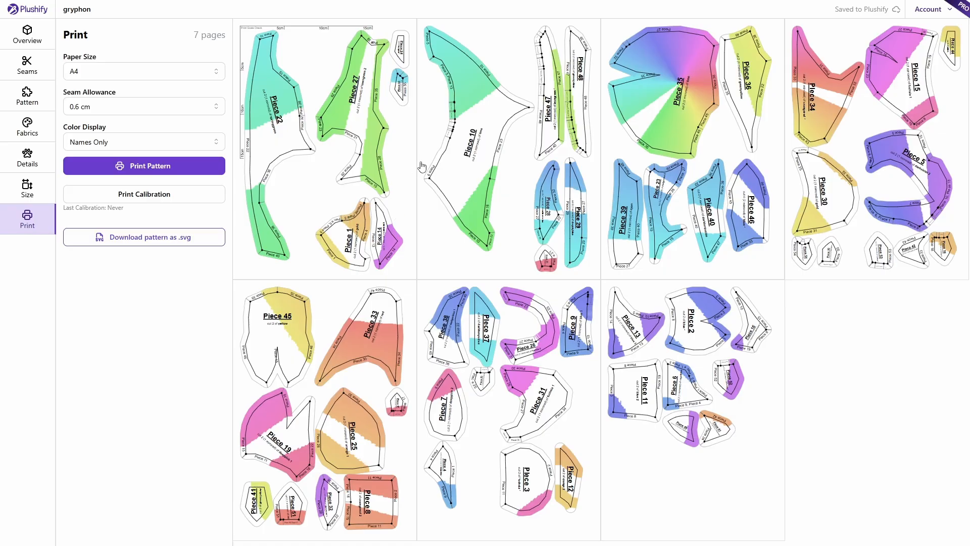
# - Inspect page 3 of the seven-page A4 pattern enlarged, then open the Color Display options
pyautogui.click(709, 104)
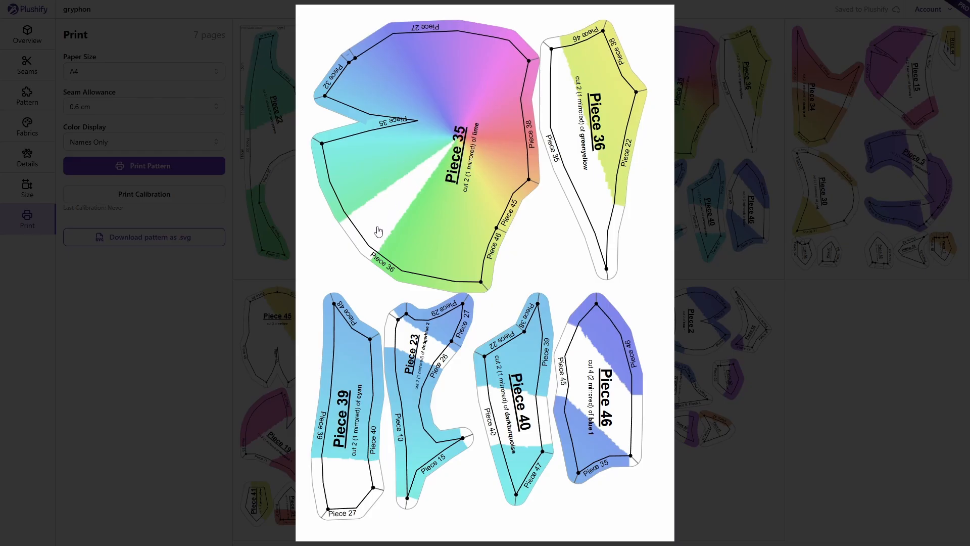
pyautogui.click(813, 326)
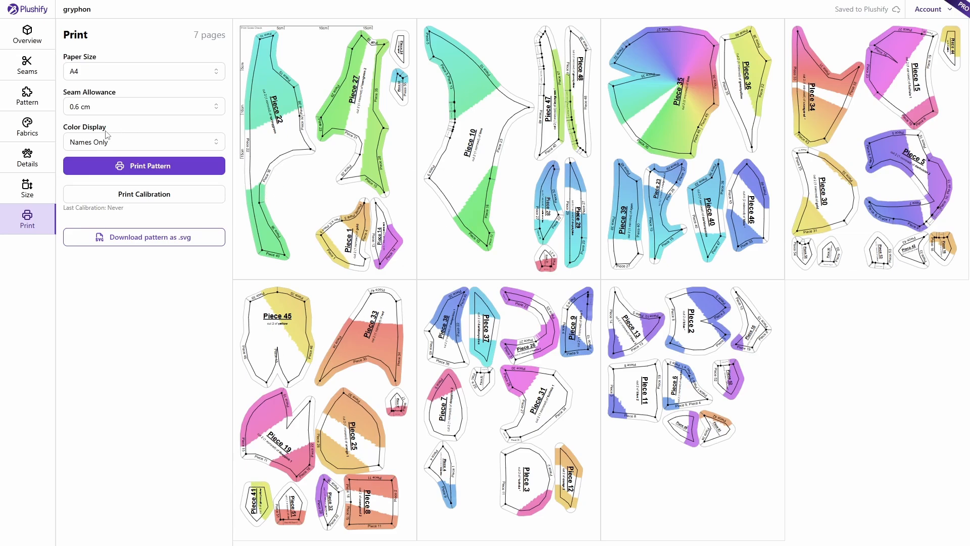
pyautogui.click(114, 145)
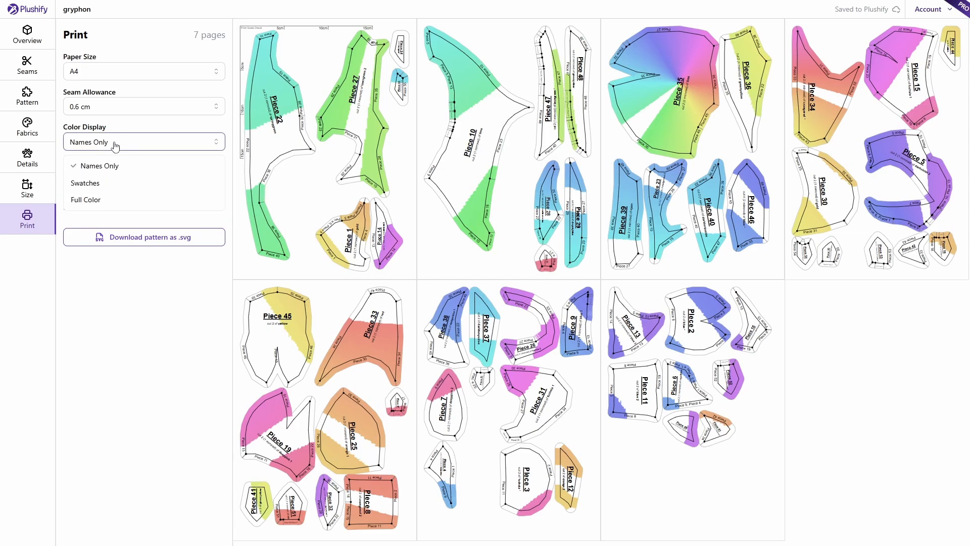
# - Set Color Display to Swatches and inspect the second pattern page enlarged
pyautogui.click(105, 184)
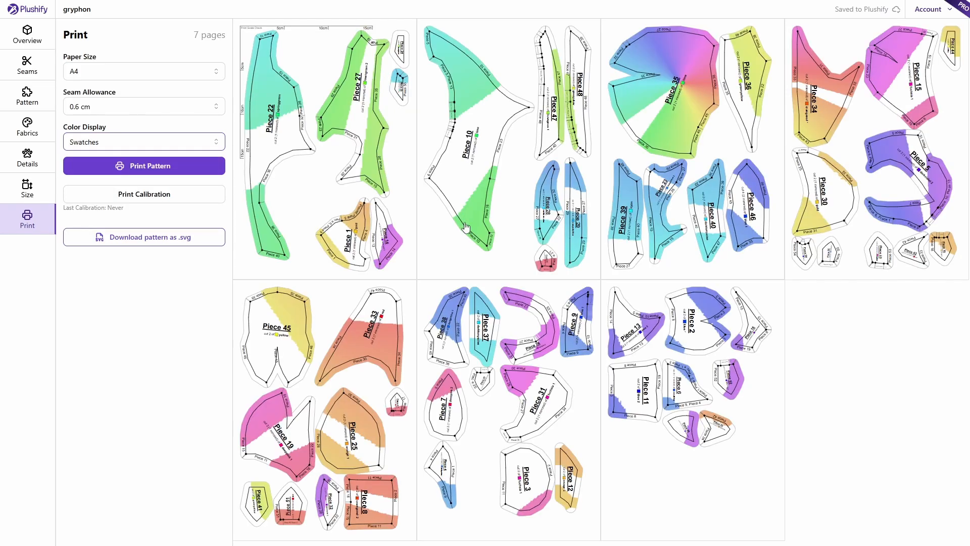
pyautogui.click(488, 153)
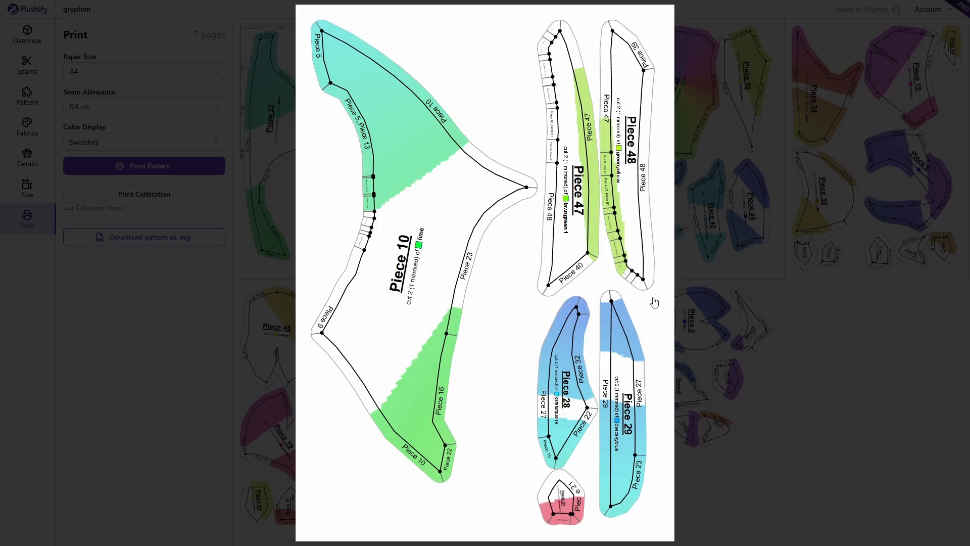
pyautogui.click(841, 319)
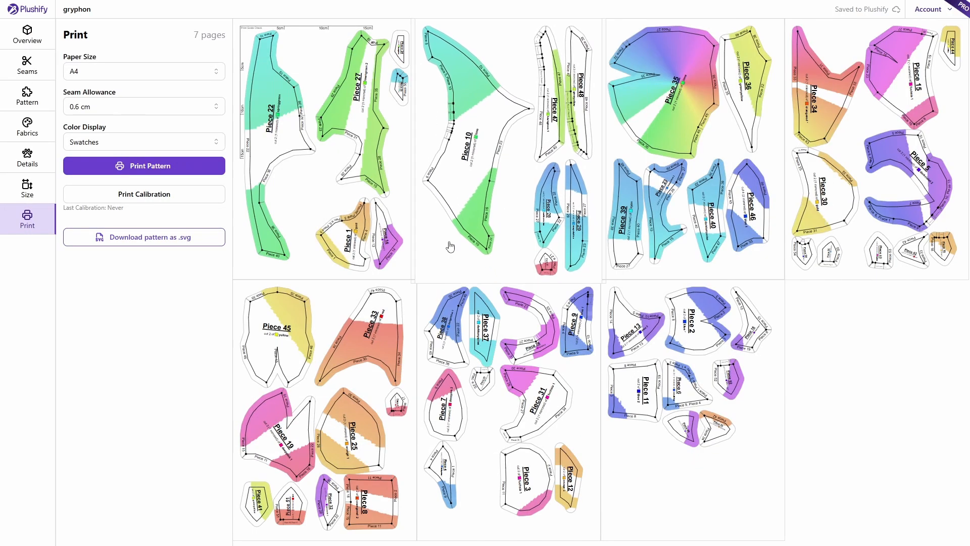
# - Switch Color Display to Full Color, check page 3, and return to the Fabrics list
pyautogui.click(183, 144)
pyautogui.click(112, 201)
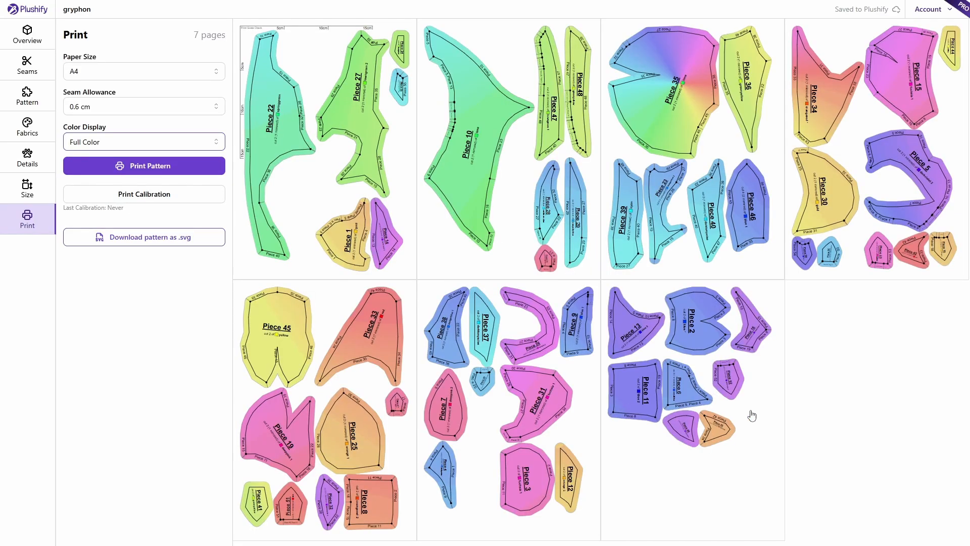
pyautogui.click(670, 118)
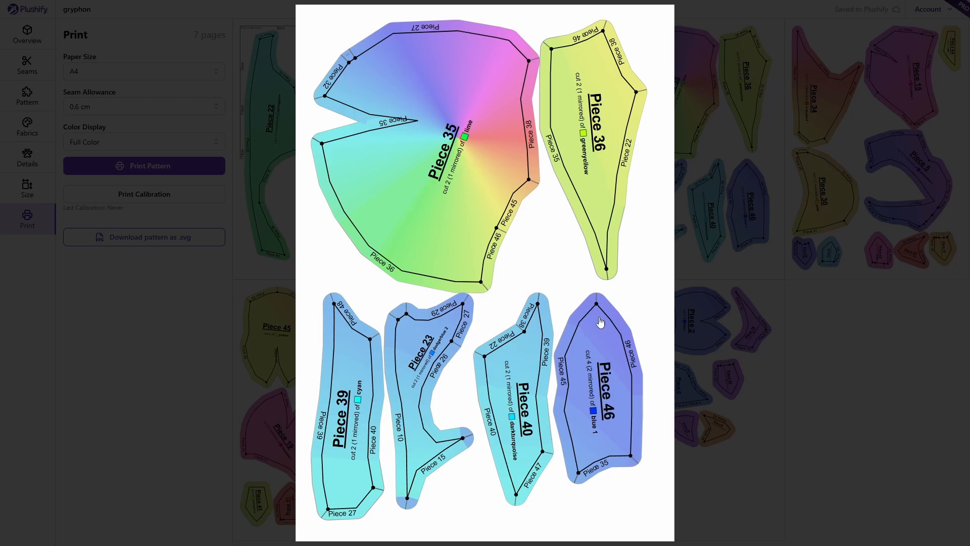
pyautogui.click(859, 370)
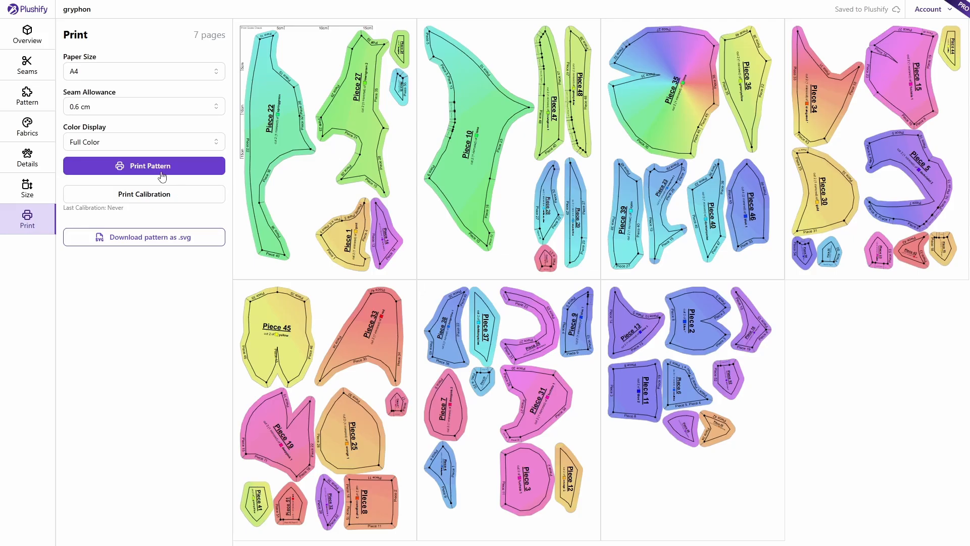
pyautogui.click(28, 138)
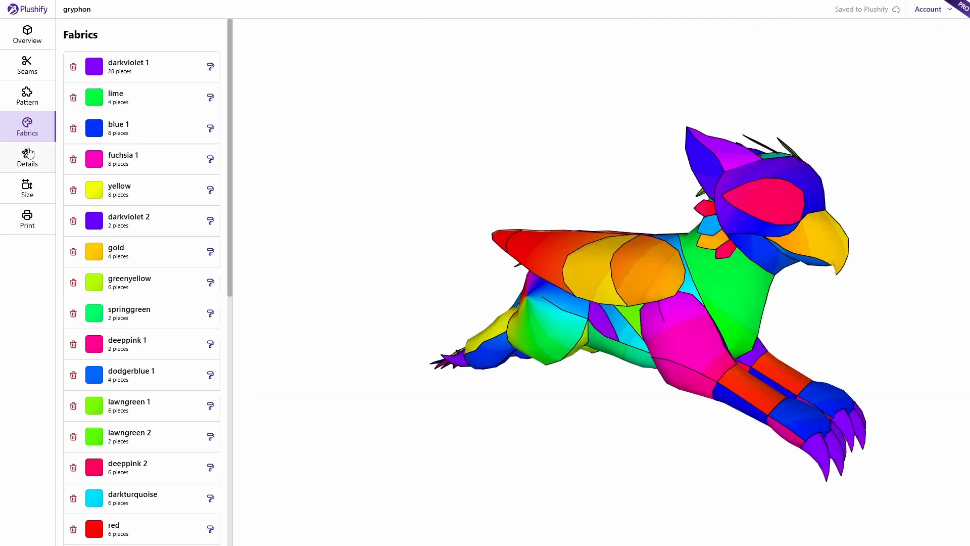
pyautogui.click(43, 155)
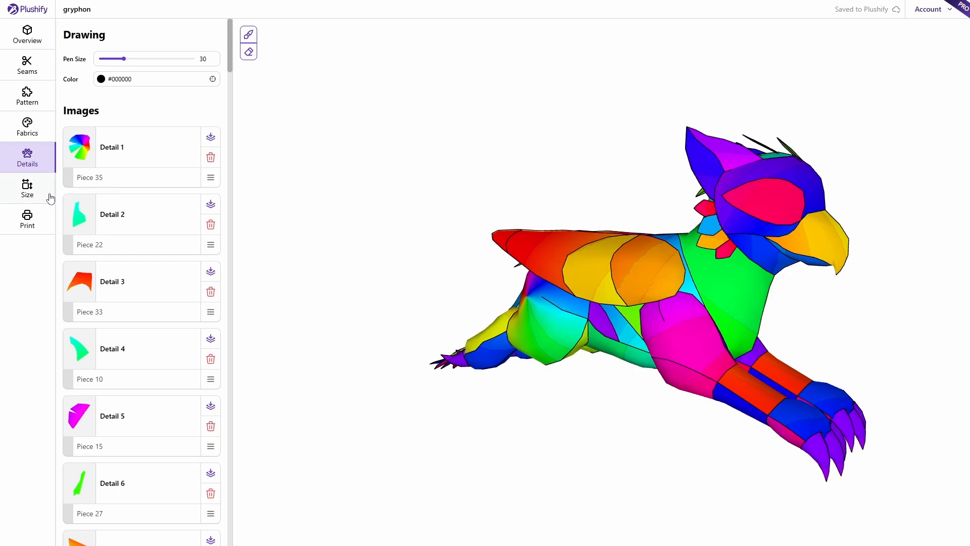
pyautogui.click(27, 221)
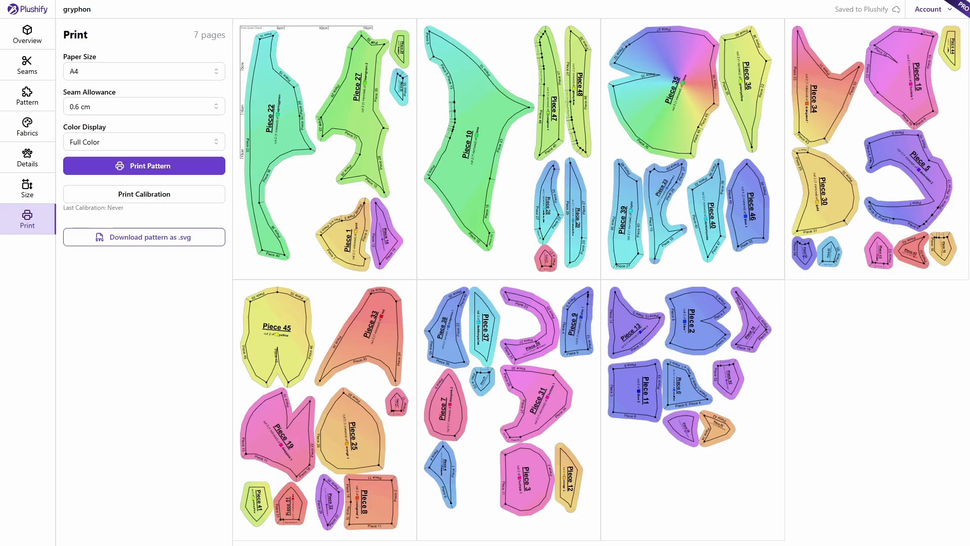
pyautogui.click(28, 128)
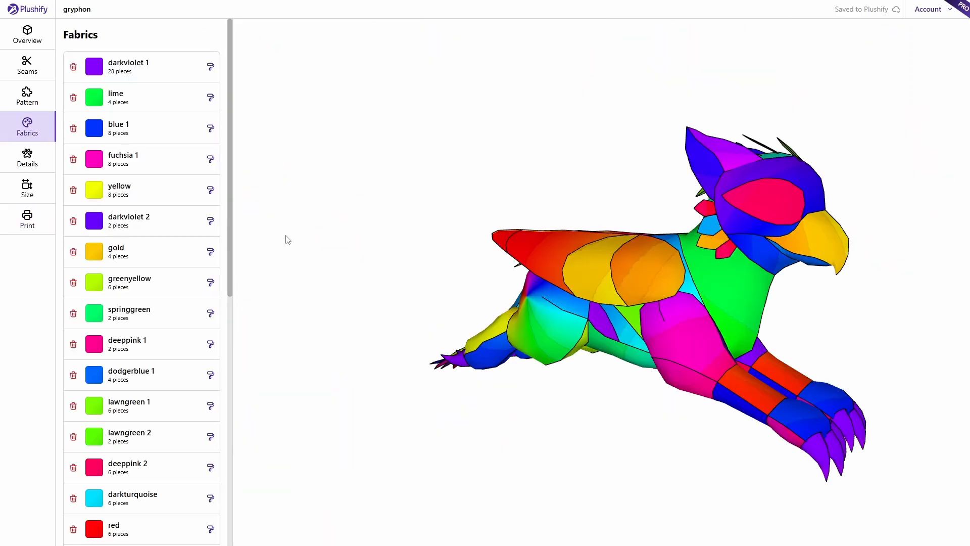